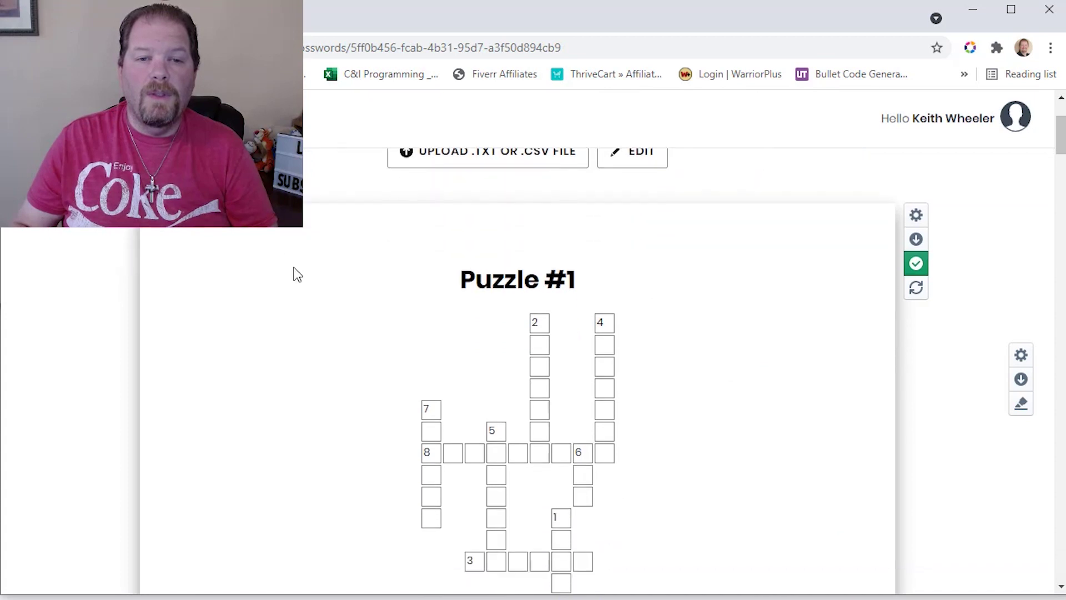
scroll(293, 272, "up", 5)
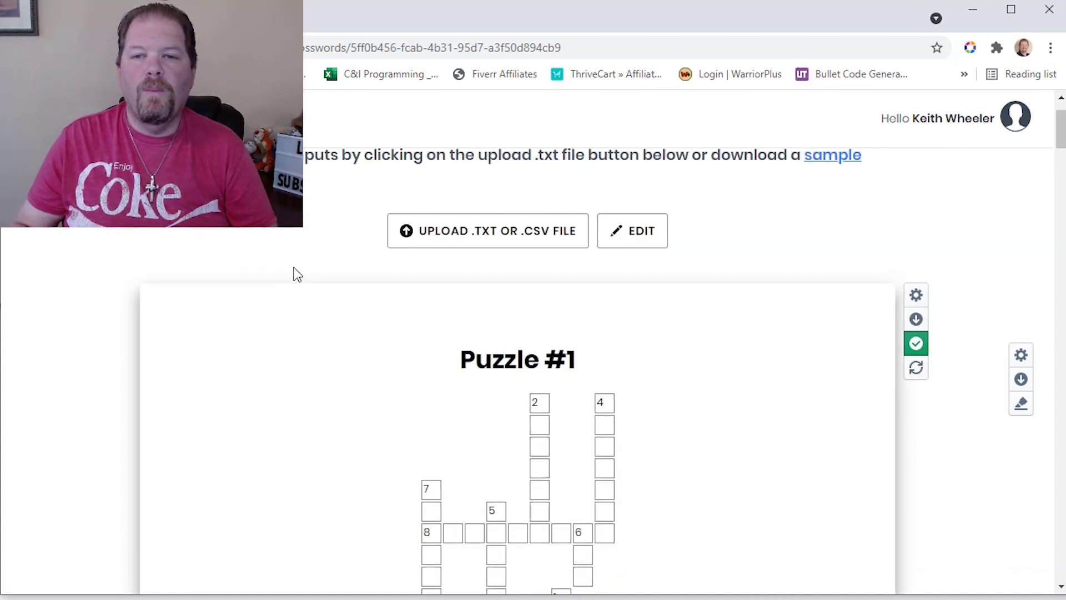
scroll(297, 274, "down", 1)
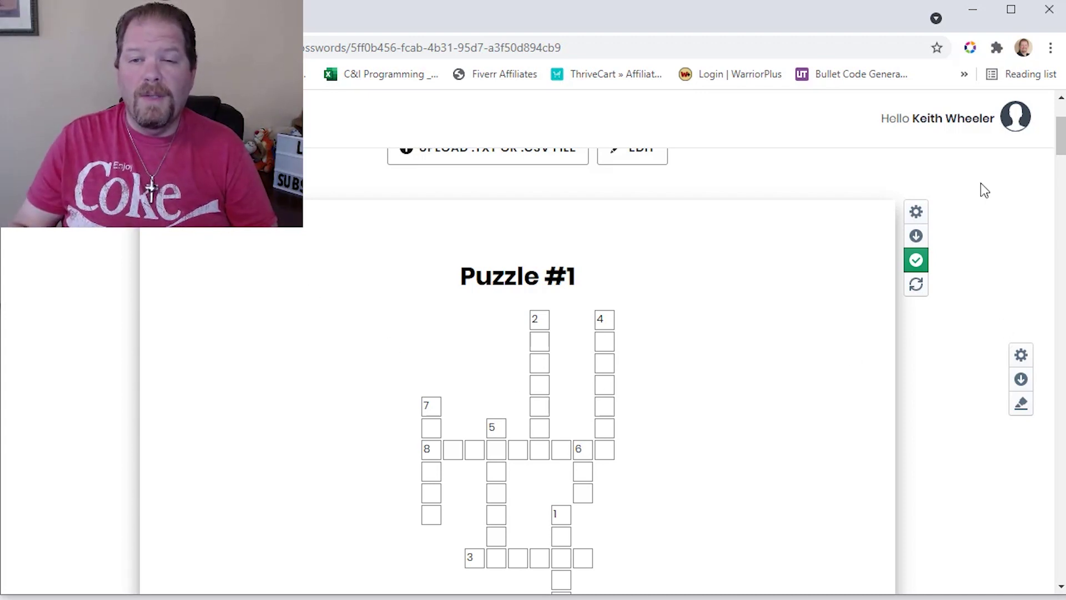
- Turn on Show Clues for Puzzle #1, trying circle cells but keeping them square
left_click(918, 211)
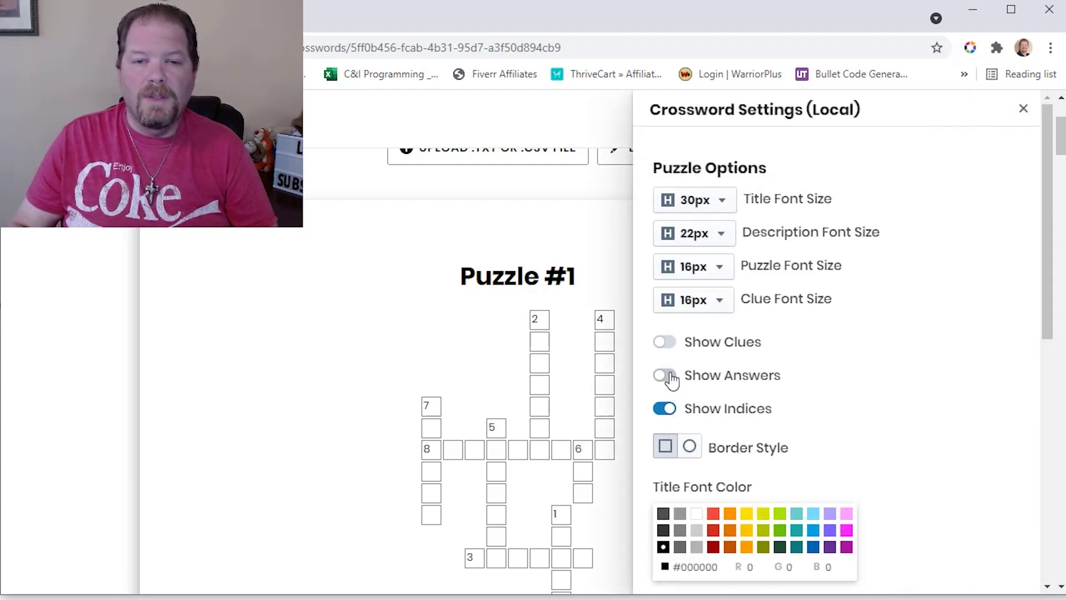
left_click(665, 342)
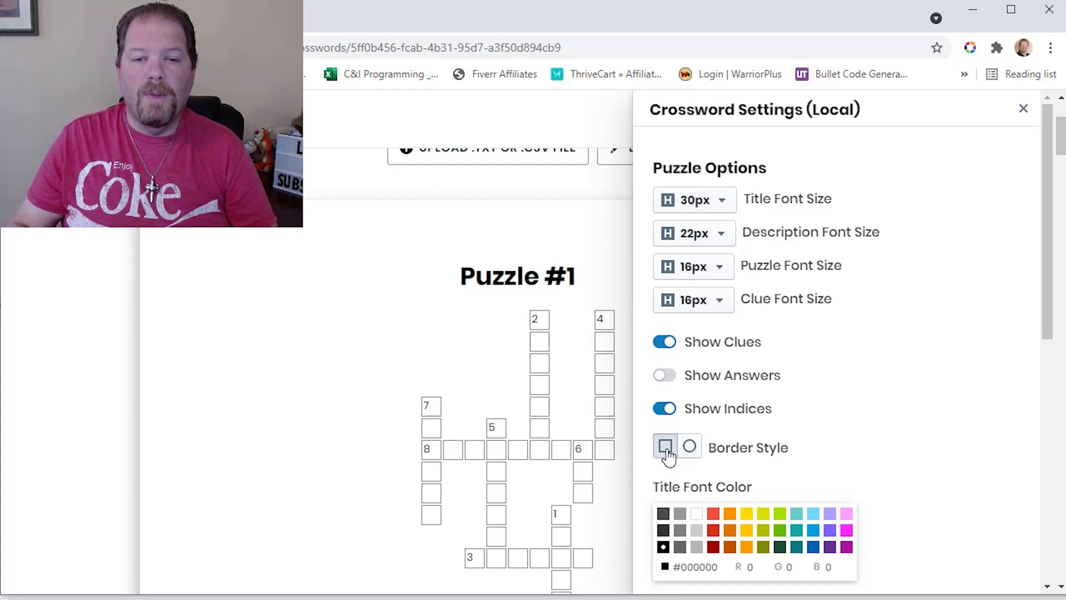
left_click(694, 451)
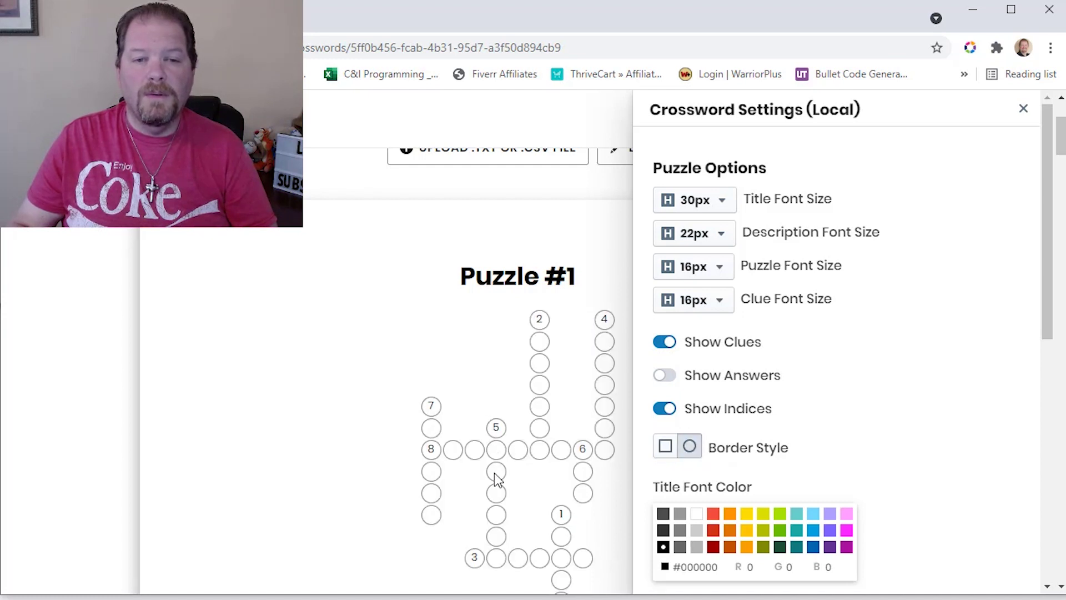
left_click(665, 446)
- Close Puzzle #1's settings and open the collection-wide crossword settings
scroll(825, 299, "down", 9)
scroll(826, 297, "up", 9)
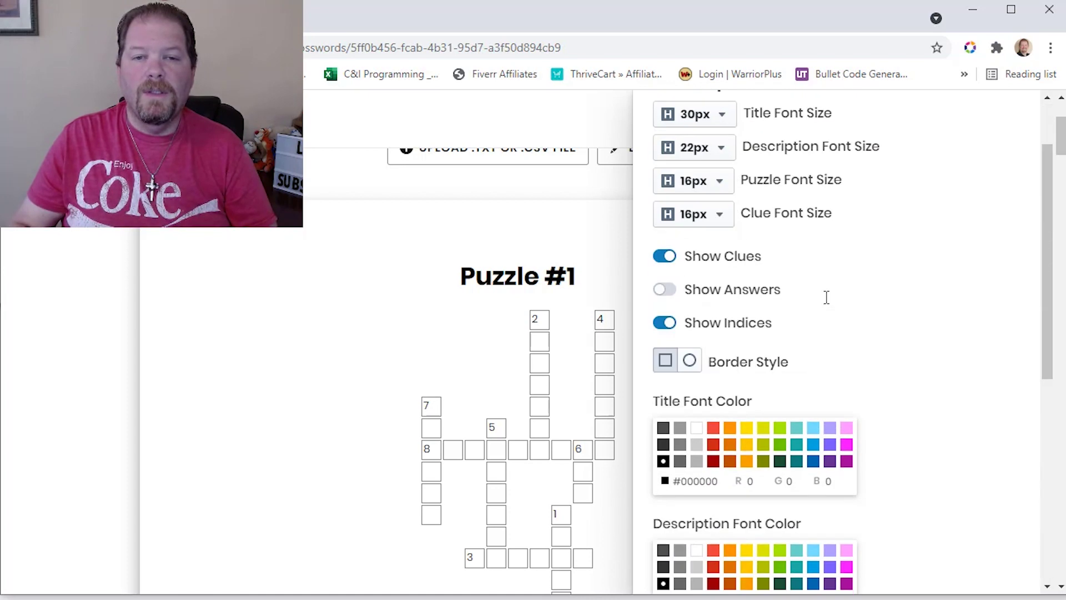
left_click(344, 294)
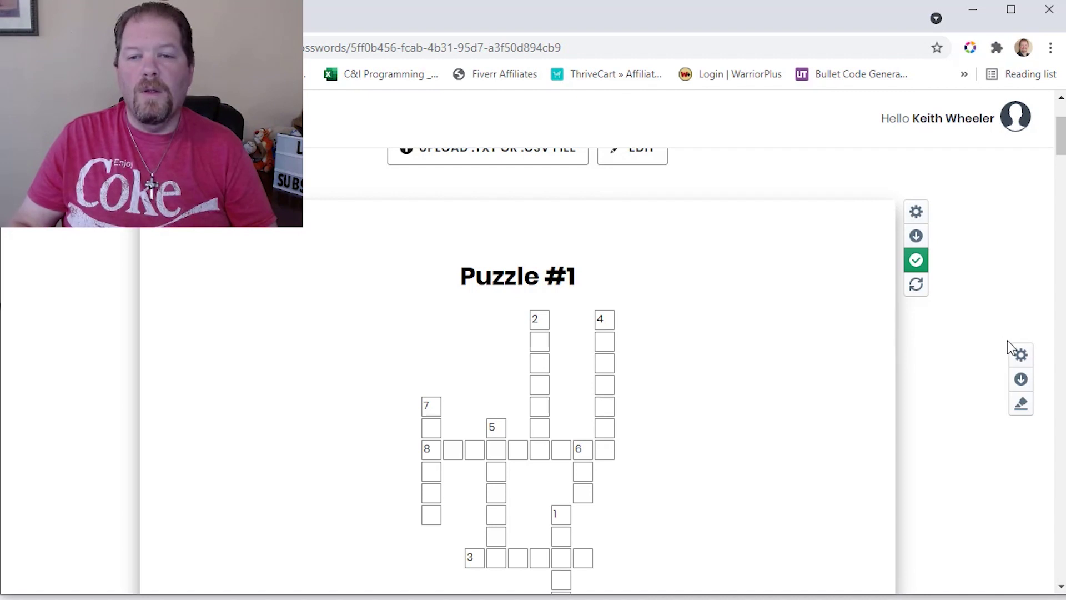
left_click(1022, 356)
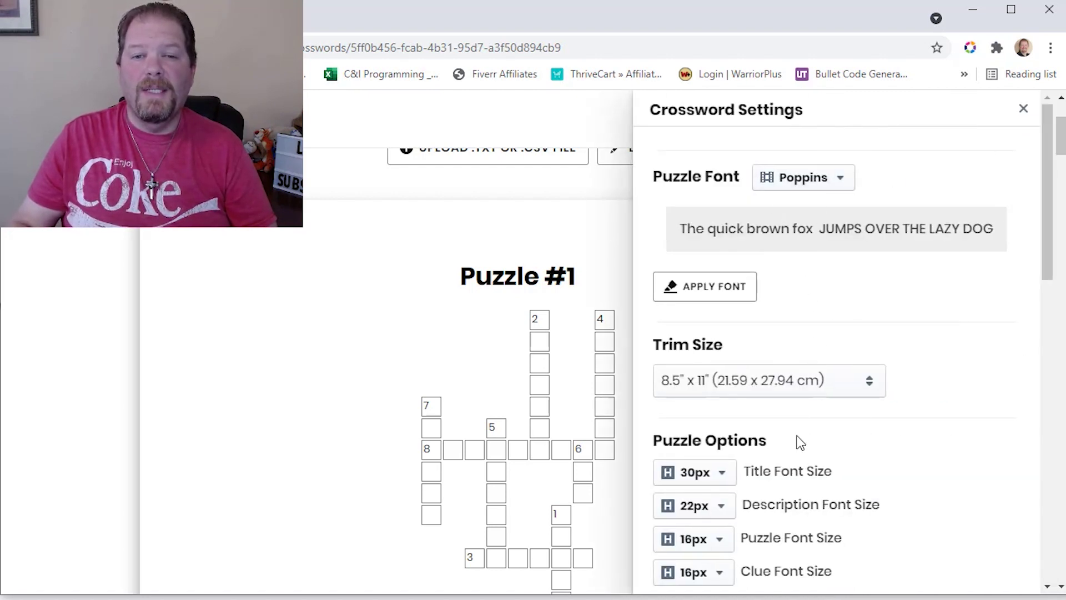
scroll(804, 444, "down", 6)
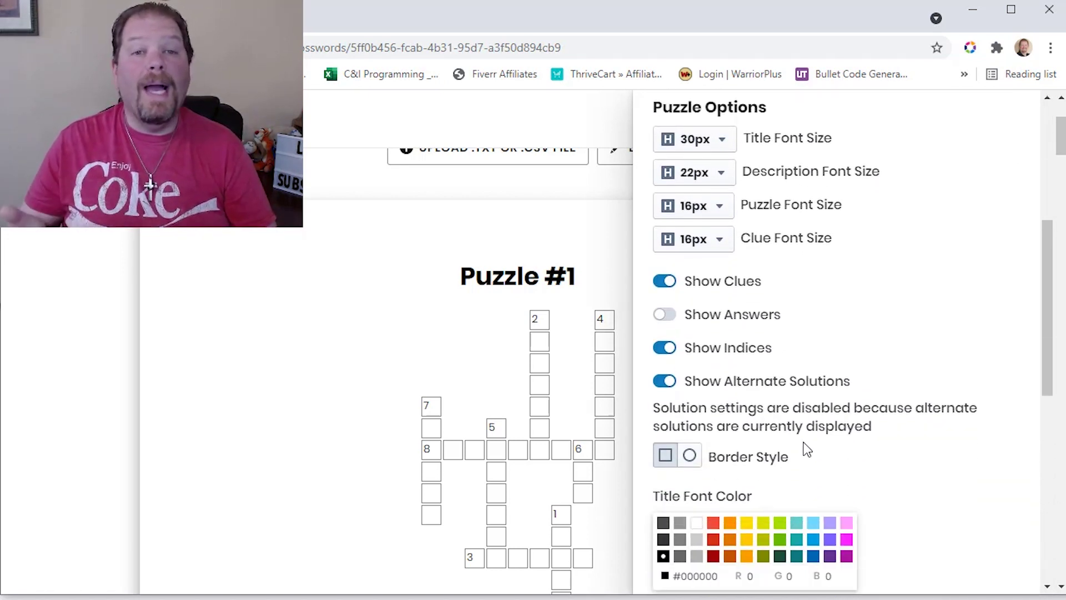
left_click(425, 312)
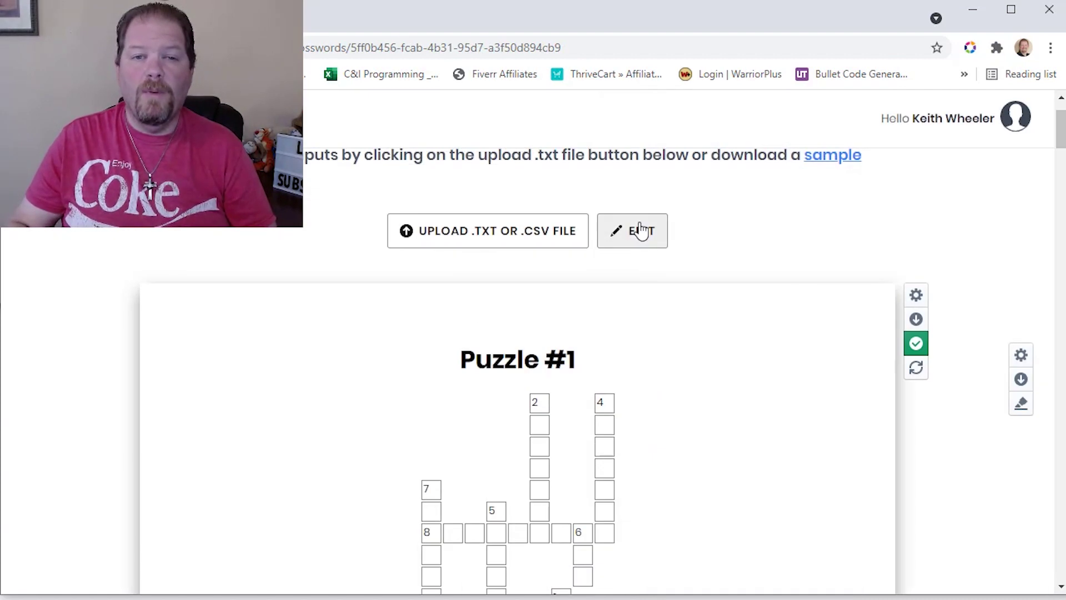
left_click(632, 233)
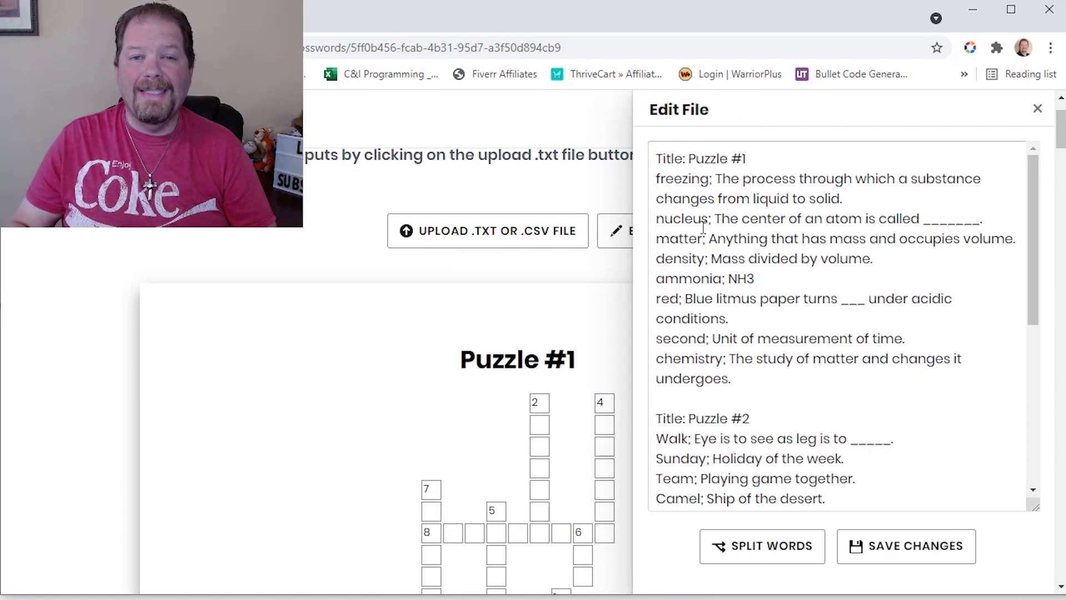
left_click(762, 160)
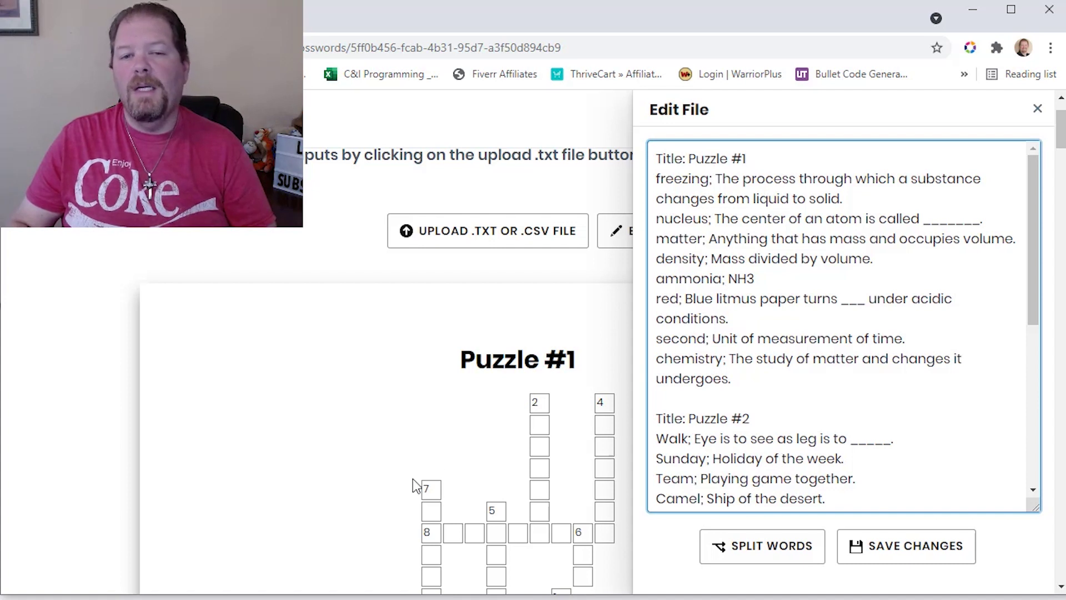
left_click(403, 425)
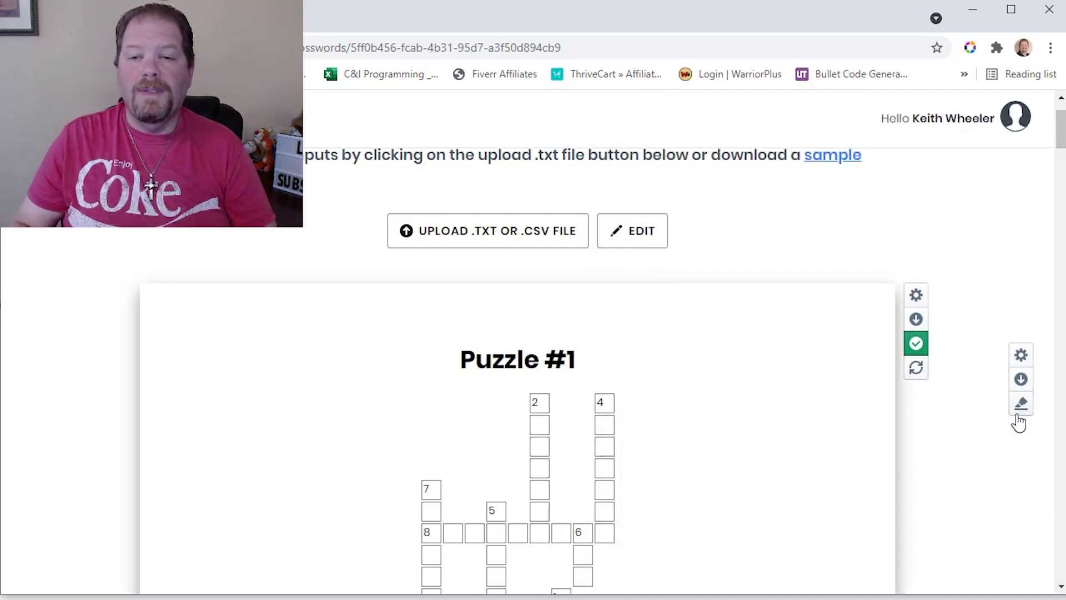
- Try PPTX and then JPG as the download type, then cancel the download
left_click(1021, 381)
left_click(392, 276)
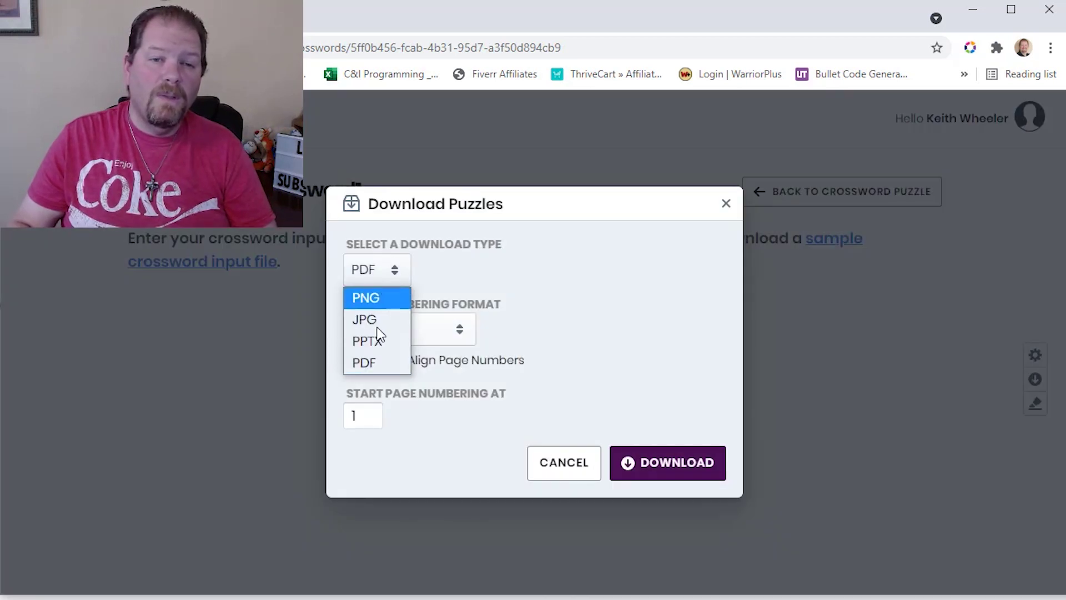
left_click(372, 344)
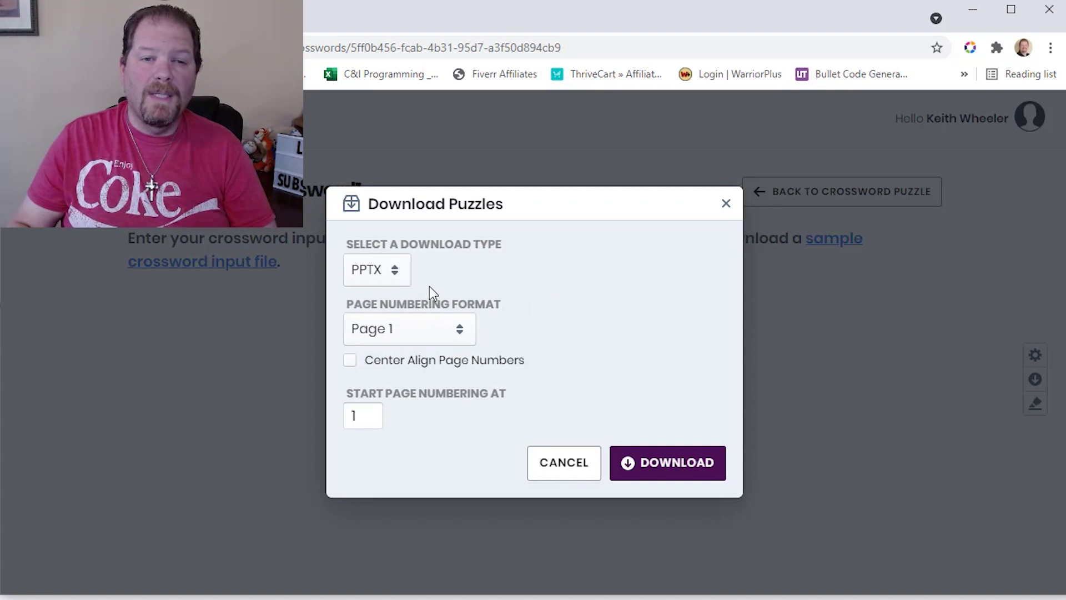
left_click(394, 286)
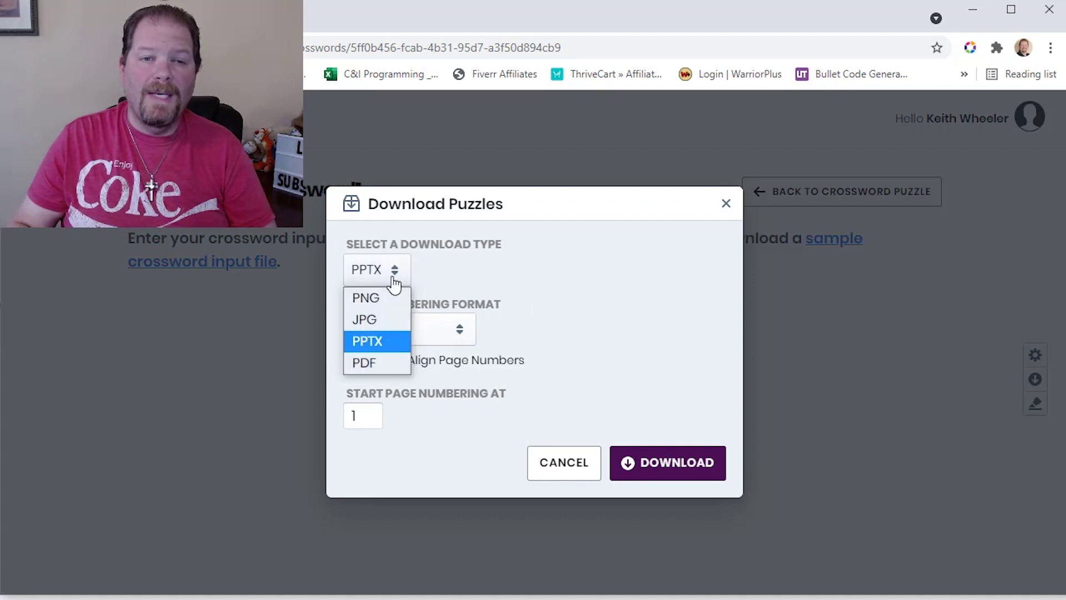
left_click(385, 316)
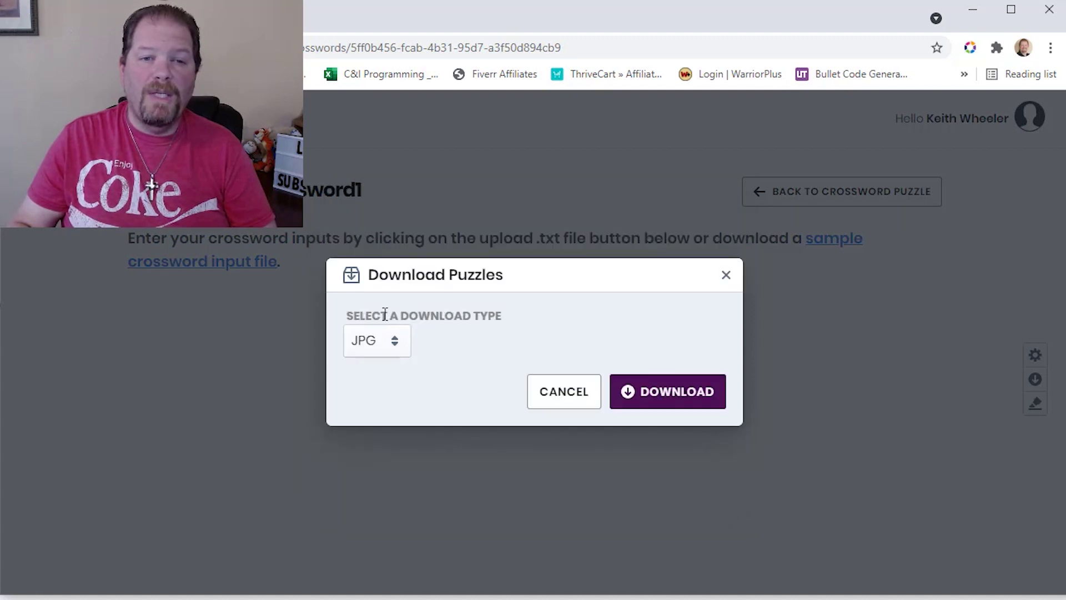
left_click(578, 401)
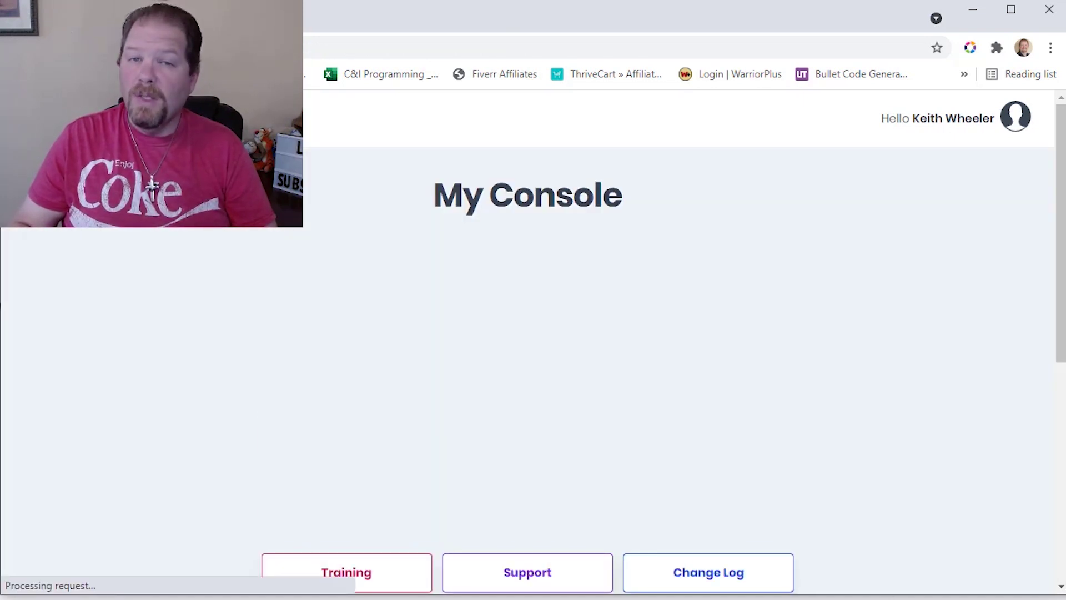
- Open Word Puzzles Generator from My Console and go to its Cryptogram maker
scroll(345, 350, "down", 6)
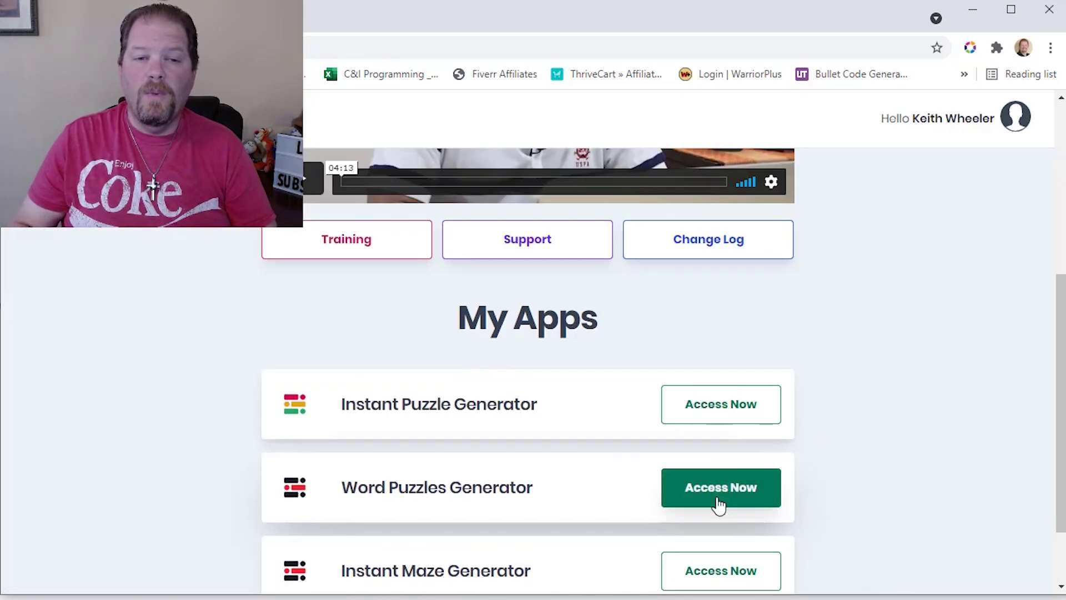
left_click(720, 489)
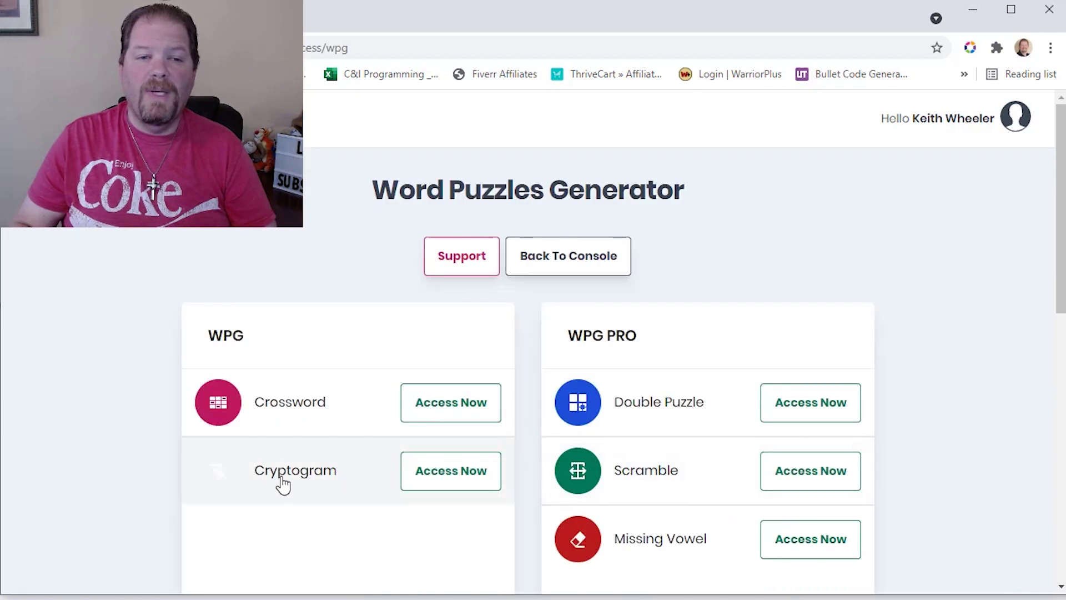
left_click(449, 486)
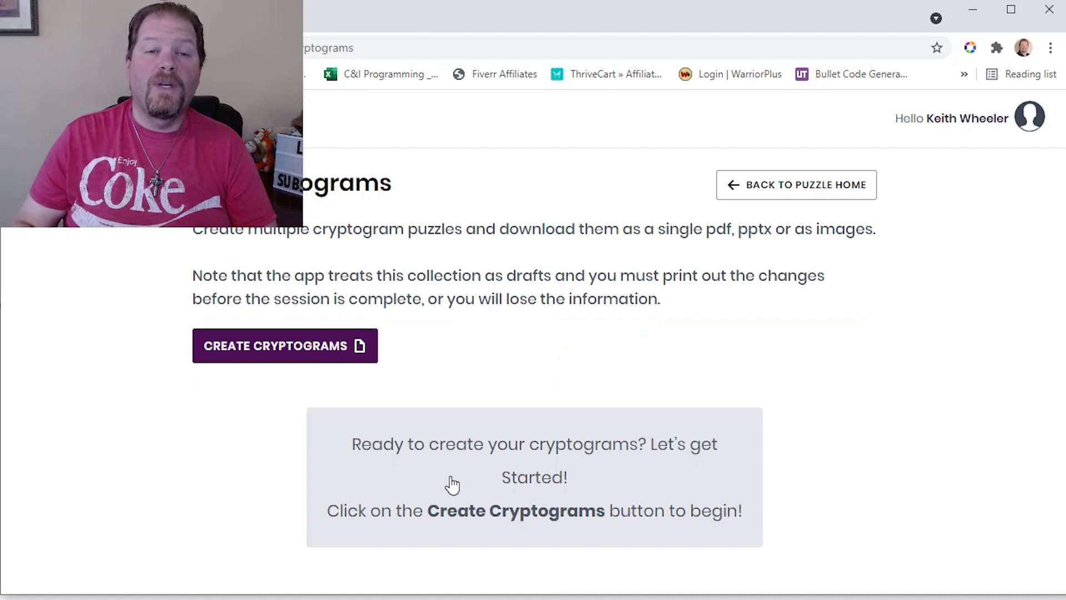
- Create a new cryptogram collection named crypto1
left_click(266, 352)
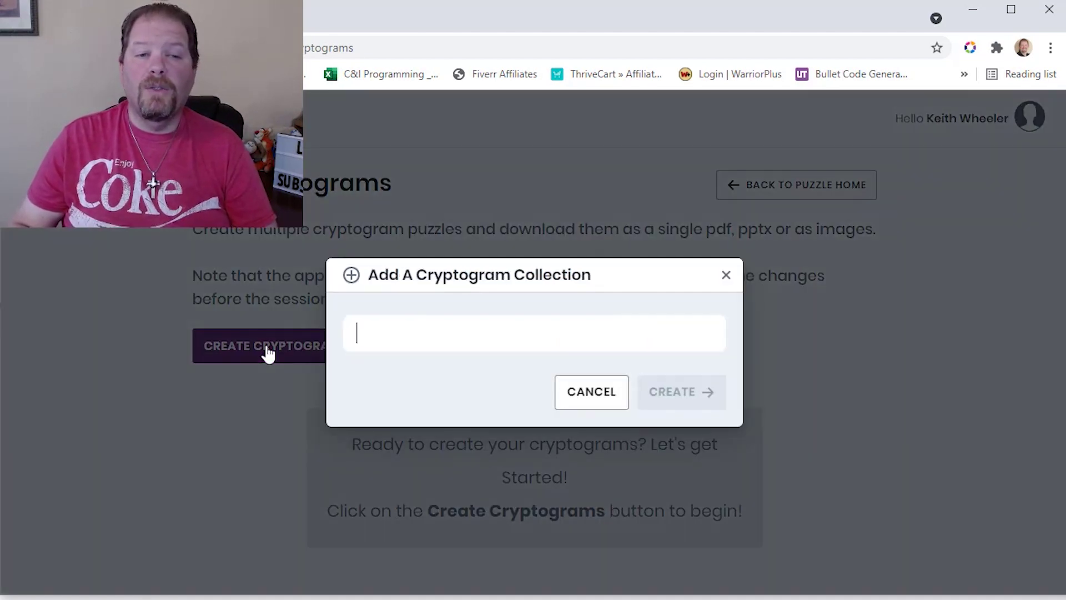
type("crypto1")
key("Return")
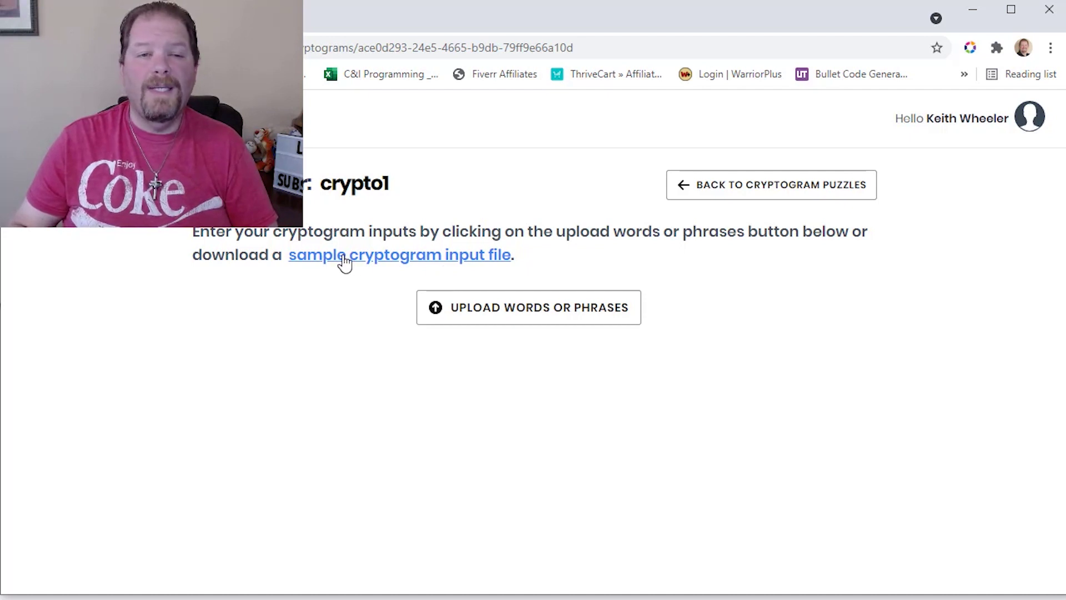
- Upload a word file to generate the crypto1 puzzles
left_click(492, 321)
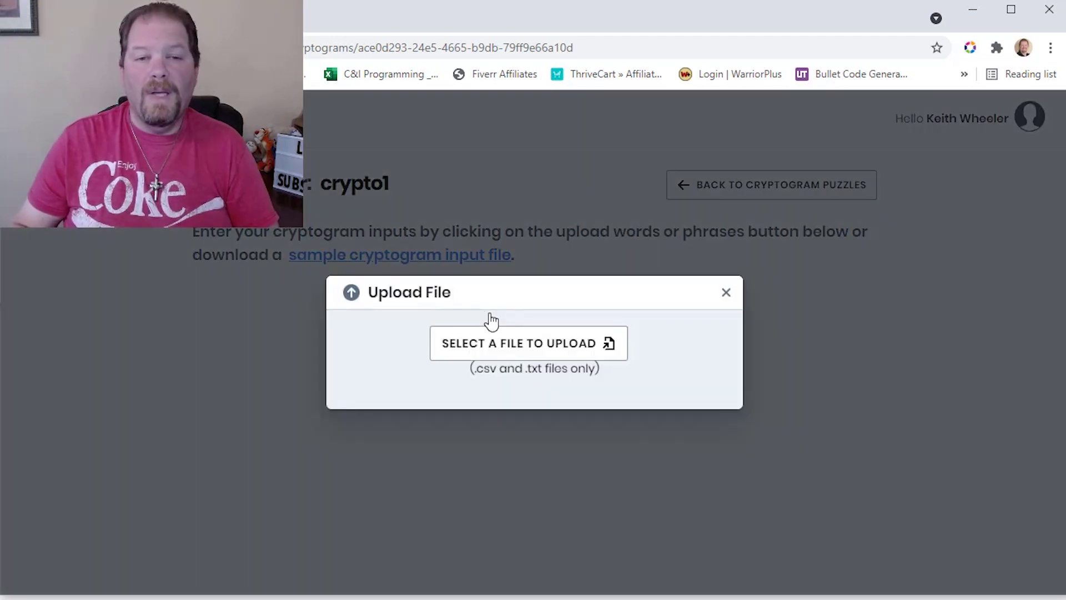
left_click(514, 344)
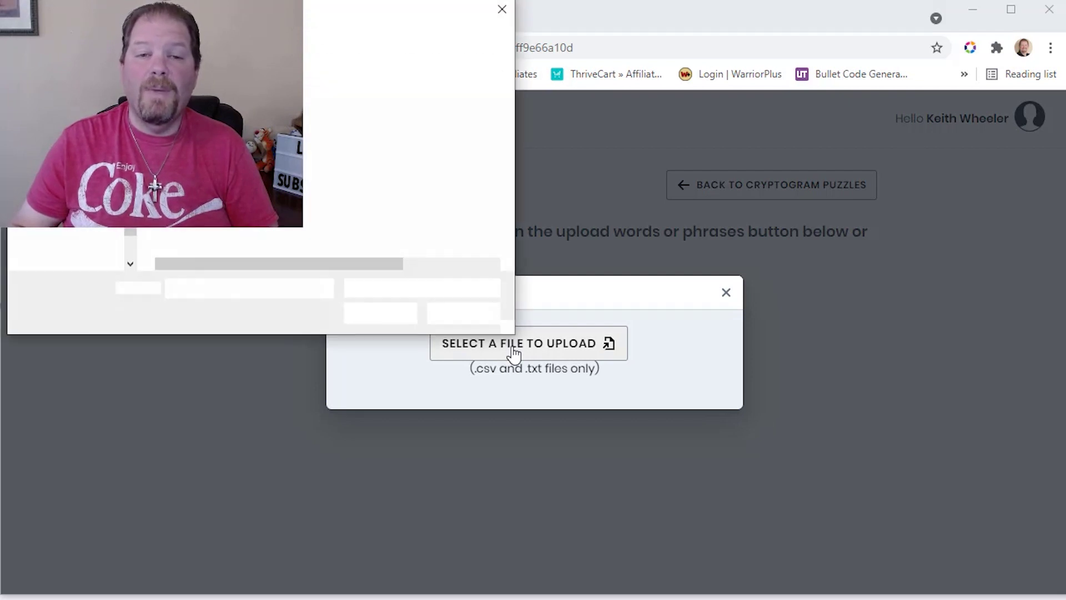
double_click(389, 115)
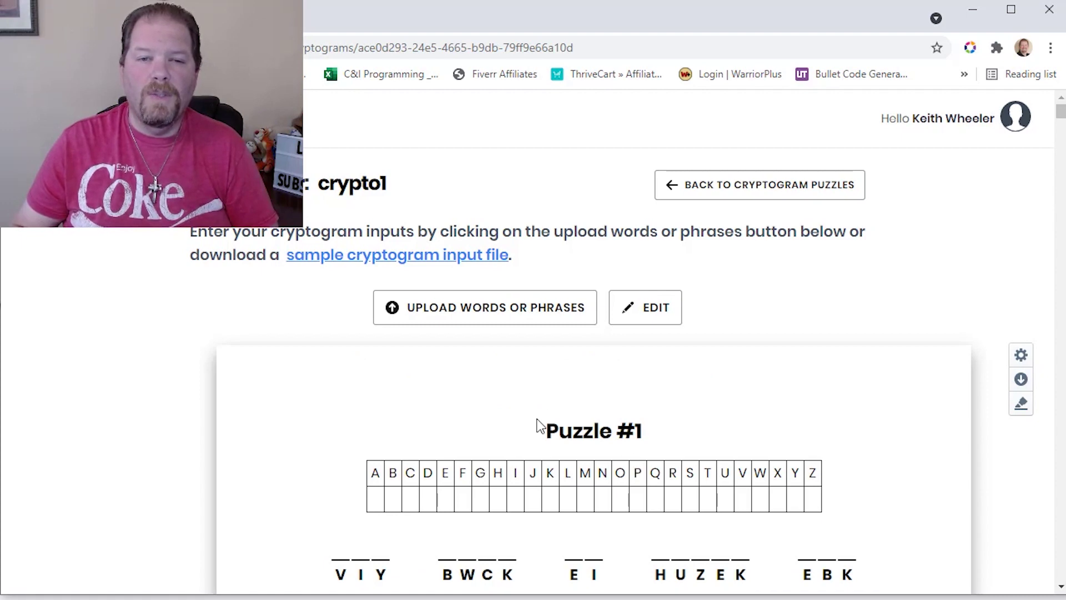
- Open the cryptogram settings and keep the 8.5" x 11" trim size
scroll(538, 427, "down", 7)
scroll(538, 426, "up", 4)
scroll(362, 397, "down", 4)
scroll(364, 383, "up", 7)
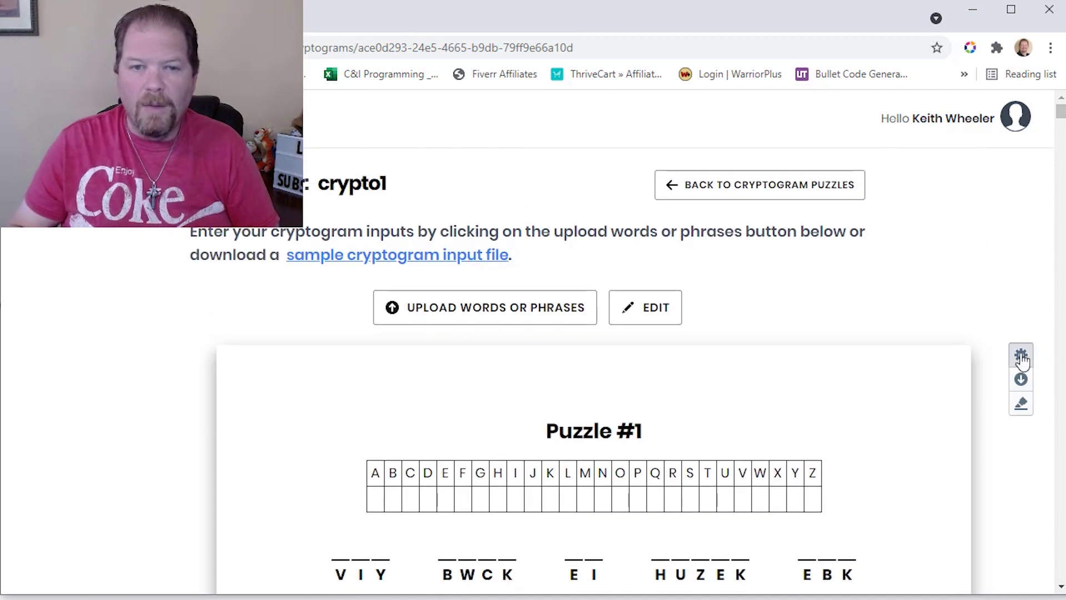
left_click(1022, 357)
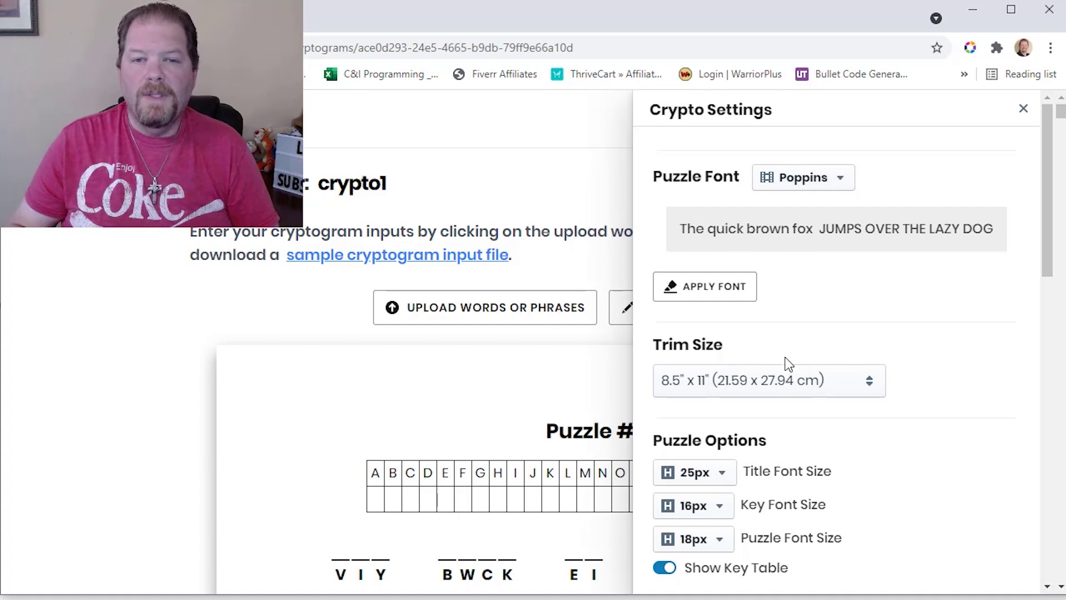
scroll(795, 371, "down", 5)
scroll(794, 371, "up", 2)
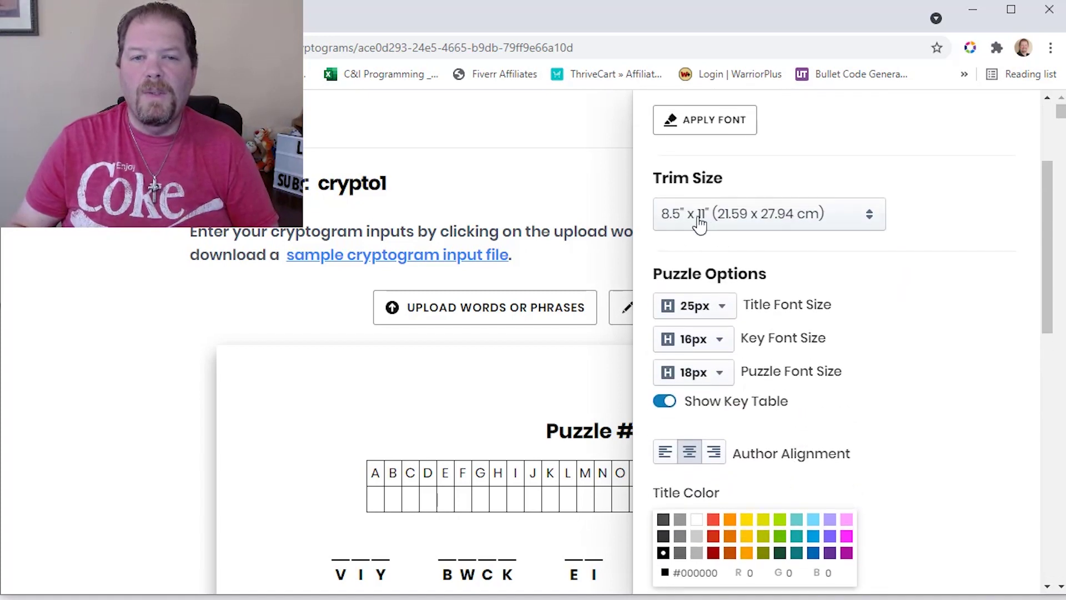
left_click(870, 223)
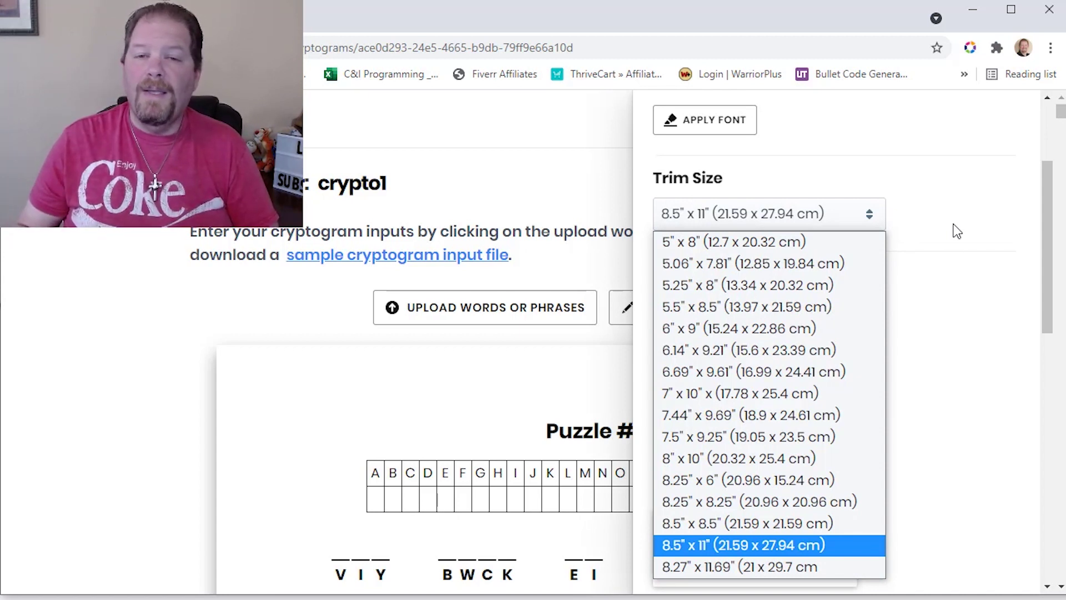
left_click(991, 256)
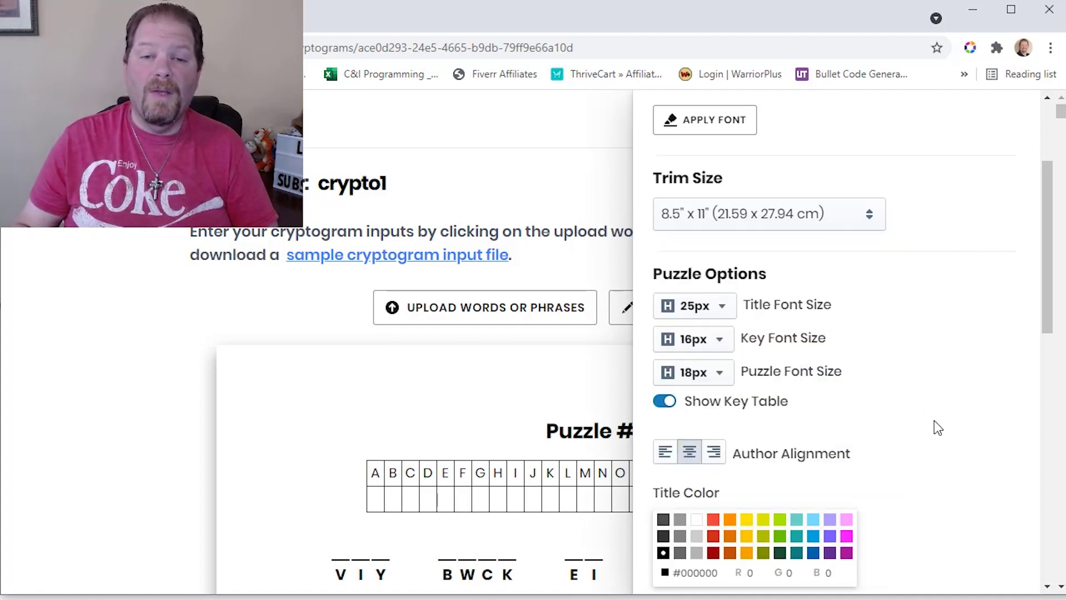
- Toggle Show Key Table off and back on, then close the settings
scroll(932, 429, "down", 1)
scroll(932, 429, "down", 1)
scroll(930, 428, "up", 1)
left_click(665, 320)
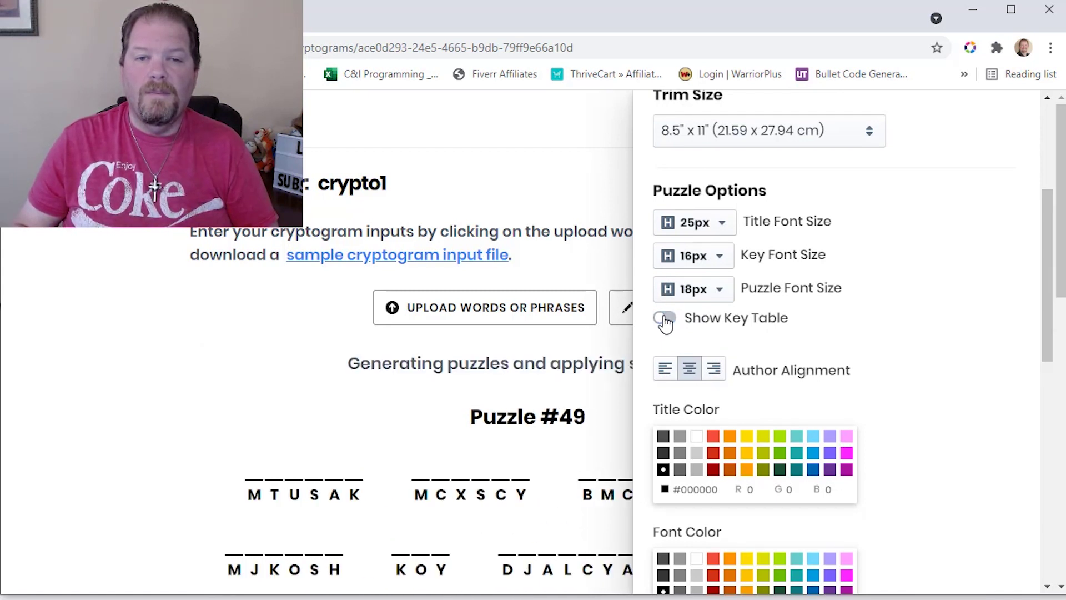
left_click(665, 319)
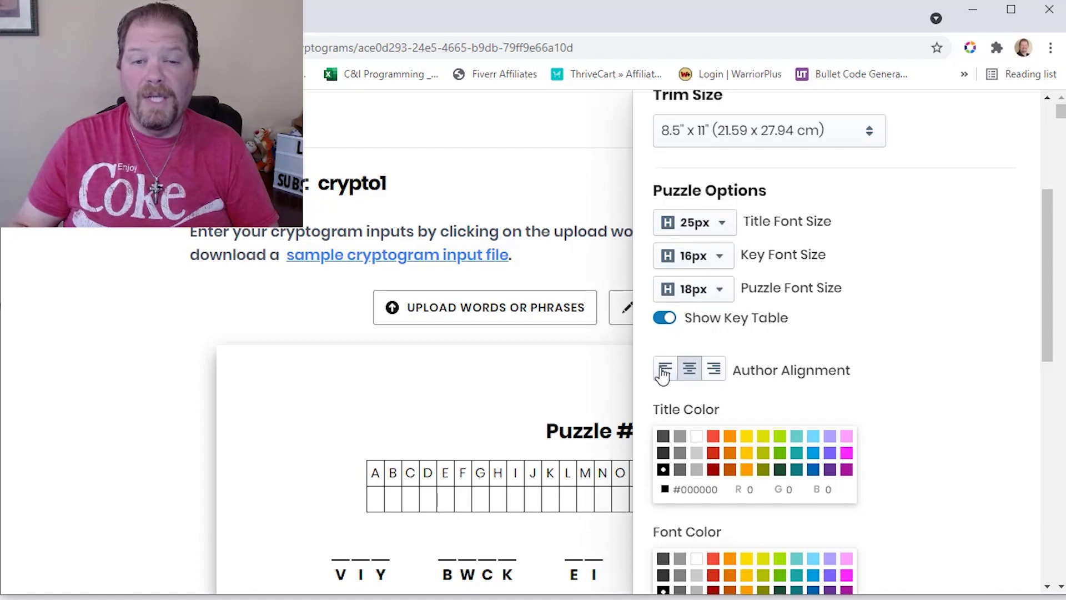
left_click(523, 405)
scroll(510, 406, "down", 12)
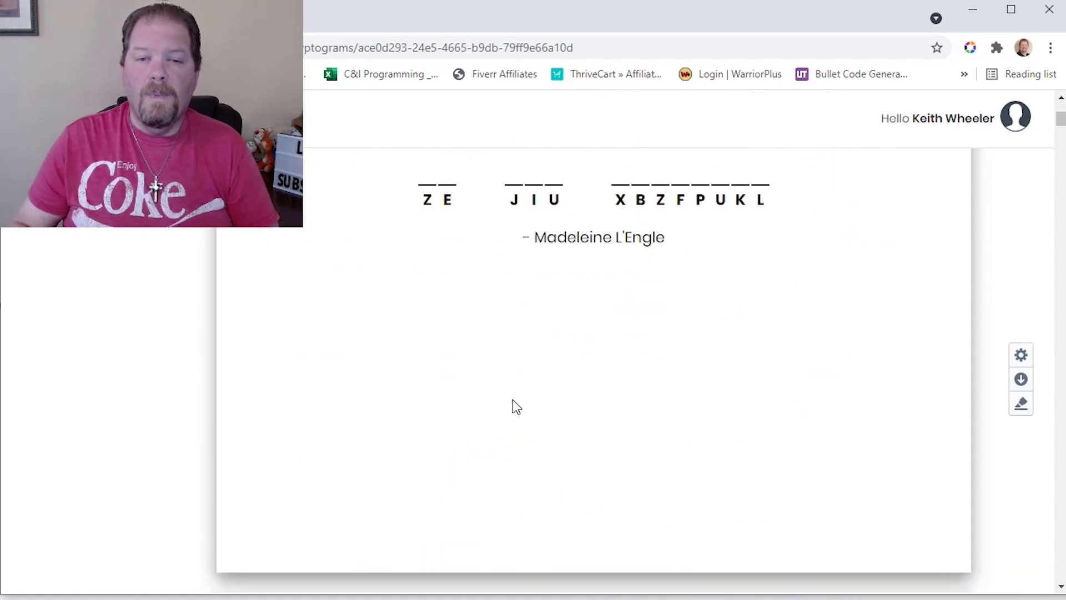
- Return from crypto1 to Puzzle Home and open the Missing Vowel puzzle tool
scroll(619, 367, "up", 12)
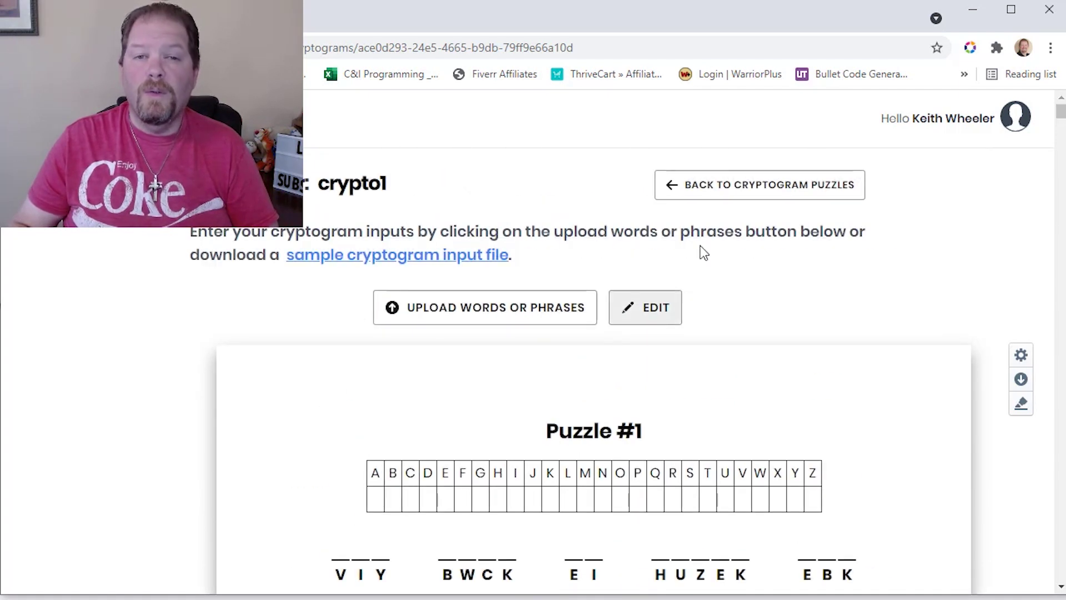
left_click(719, 198)
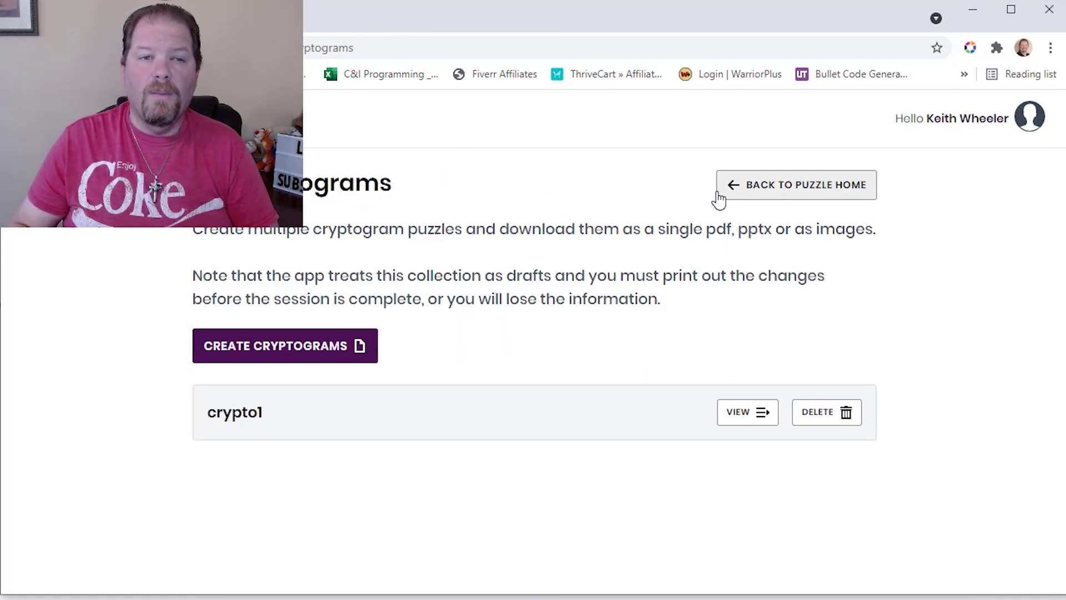
left_click(721, 195)
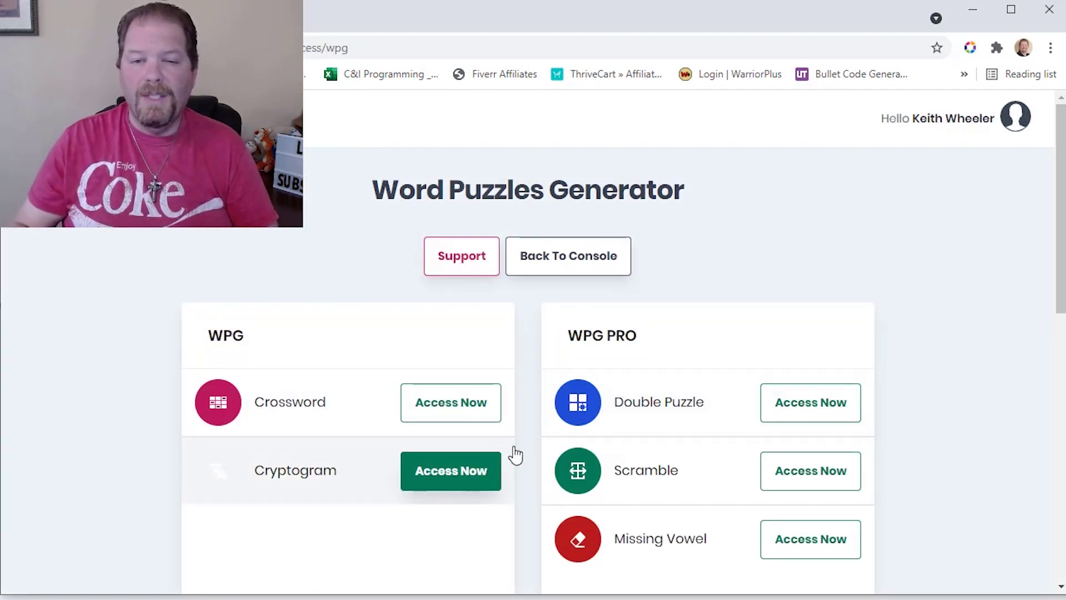
scroll(695, 402, "down", 1)
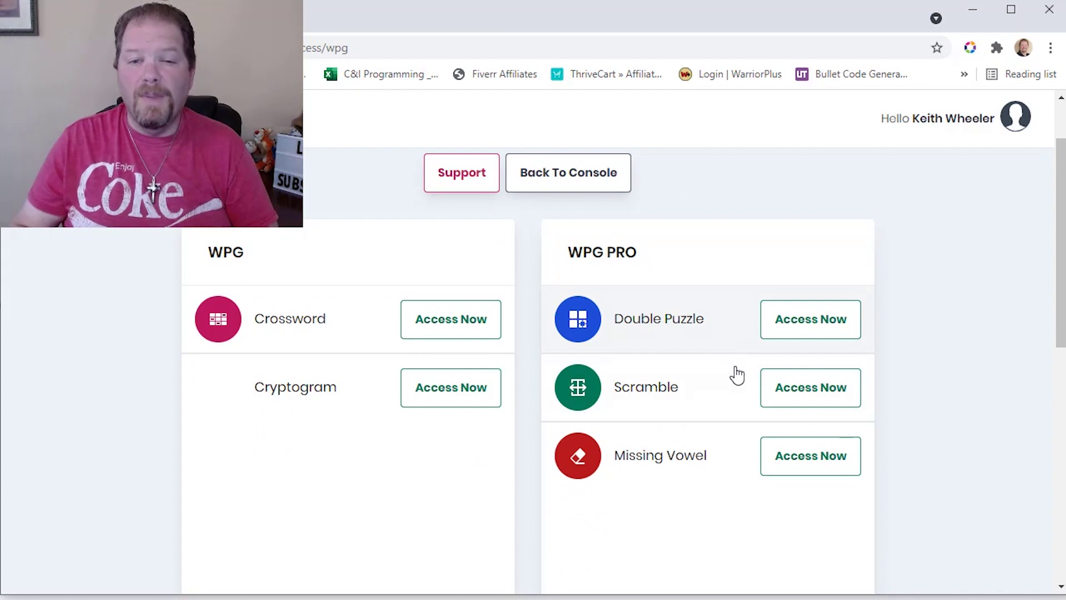
scroll(695, 416, "down", 3)
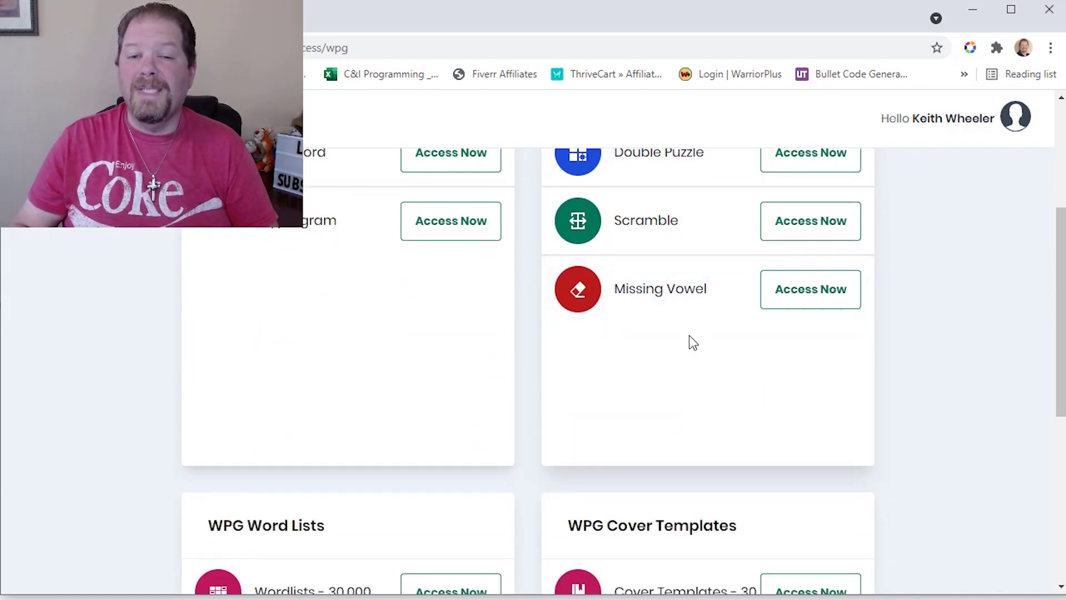
scroll(689, 336, "down", 3)
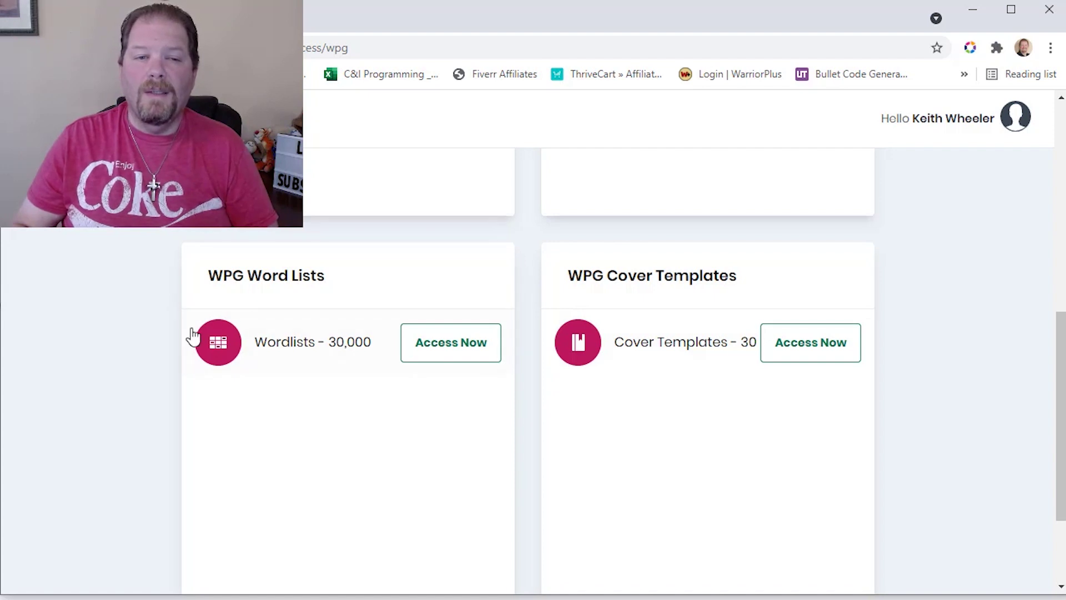
scroll(640, 361, "up", 3)
scroll(639, 359, "up", 2)
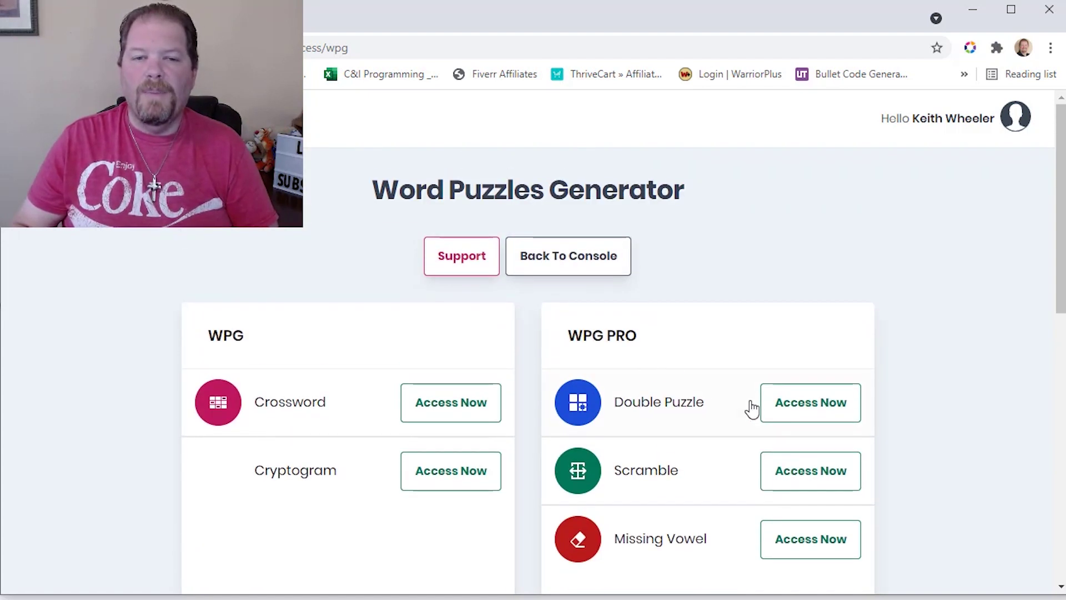
left_click(824, 545)
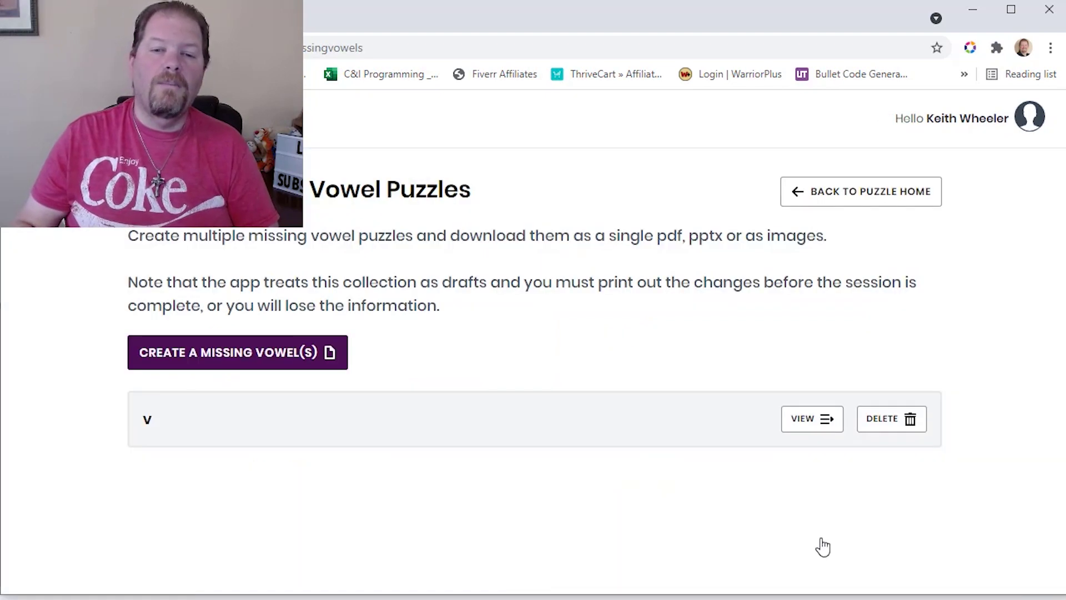
- Create a new missing-vowel collection named Missing2
left_click(292, 364)
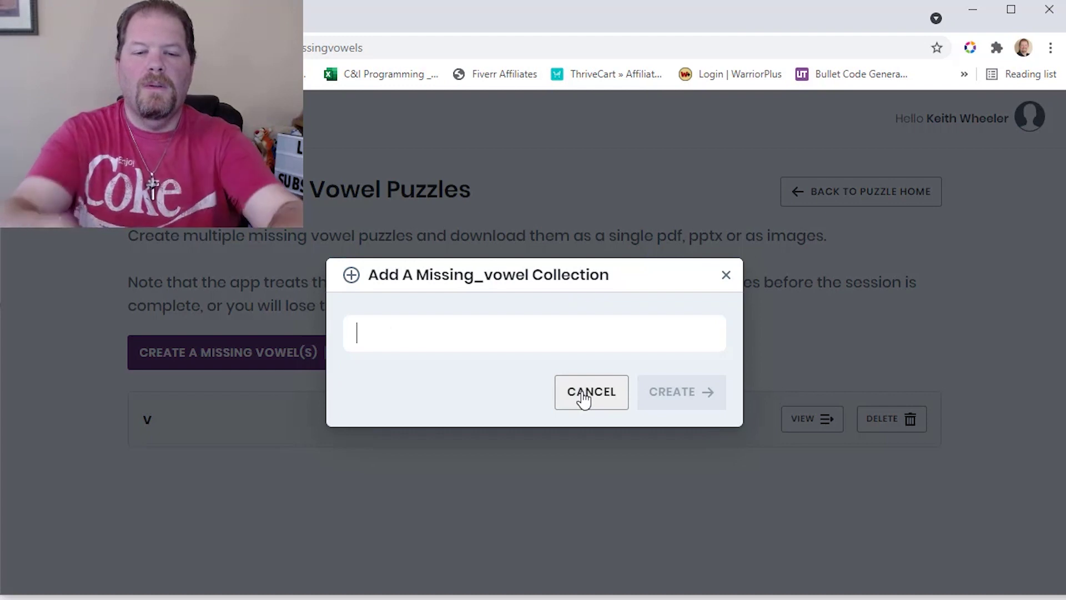
type("Missing2")
key("Return")
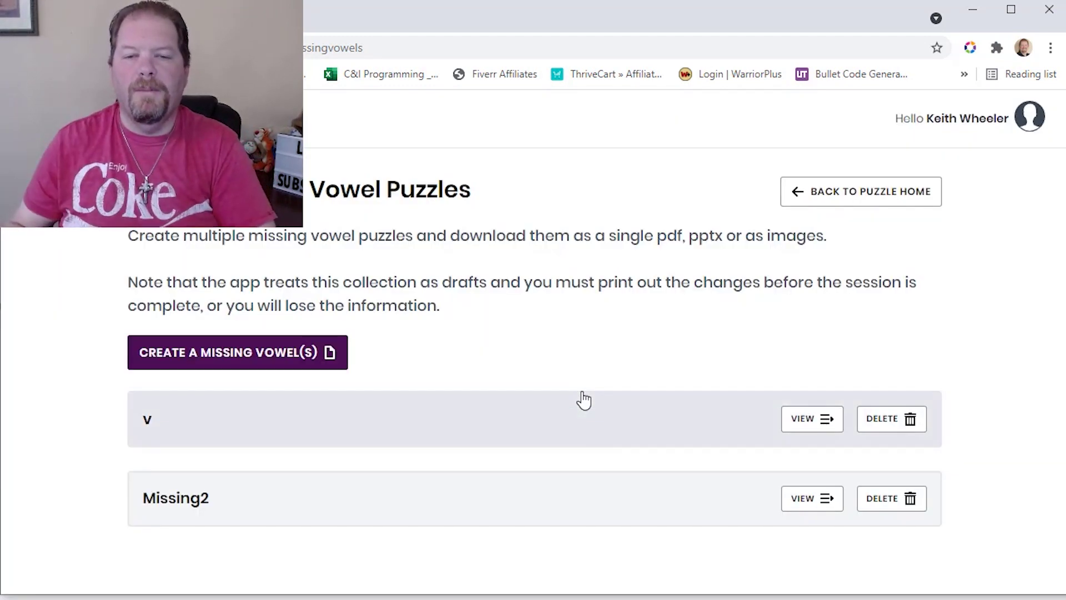
- Open Missing2 and upload a .TXT or .CSV word file to generate puzzles
left_click(803, 496)
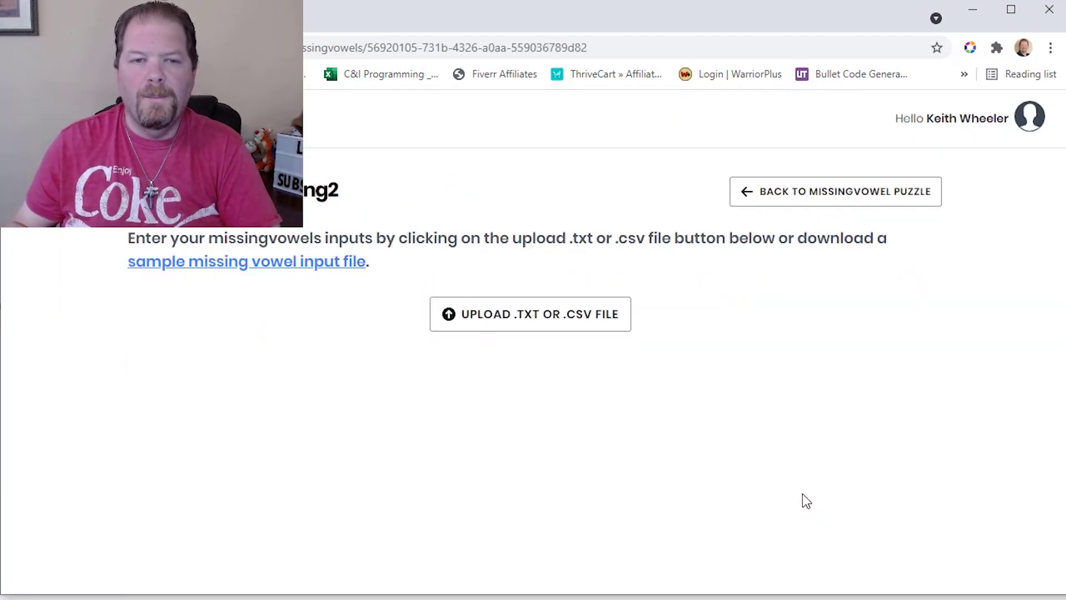
left_click(598, 327)
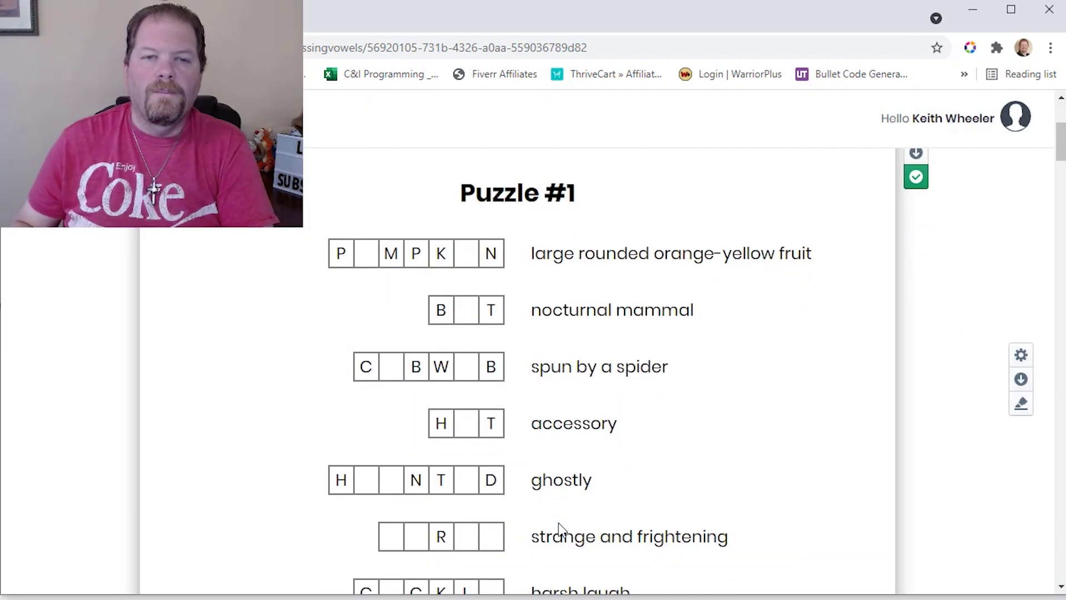
scroll(560, 527, "up", 5)
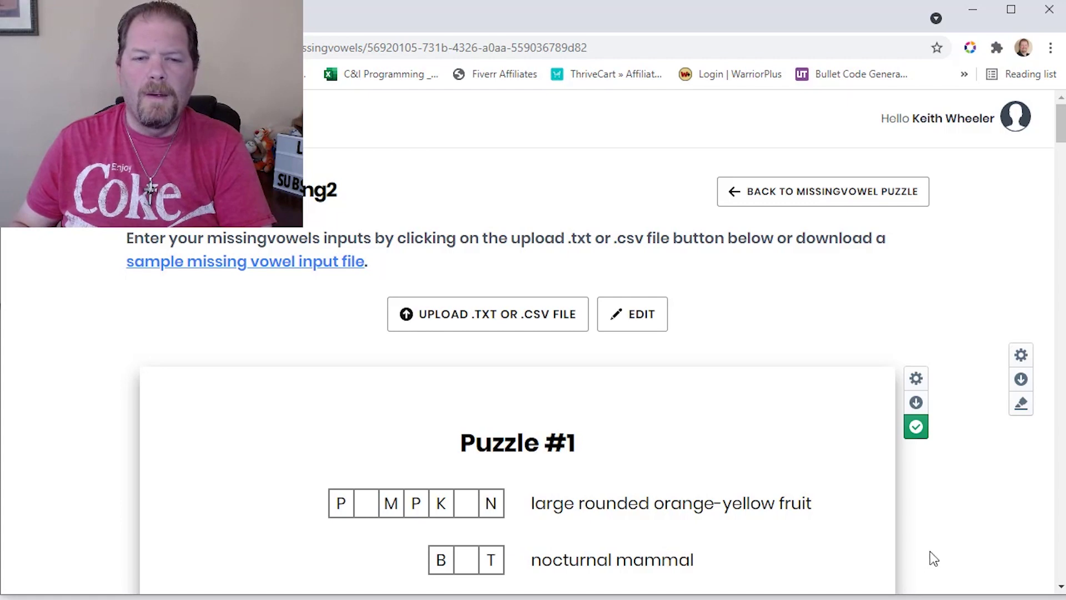
scroll(579, 506, "down", 1)
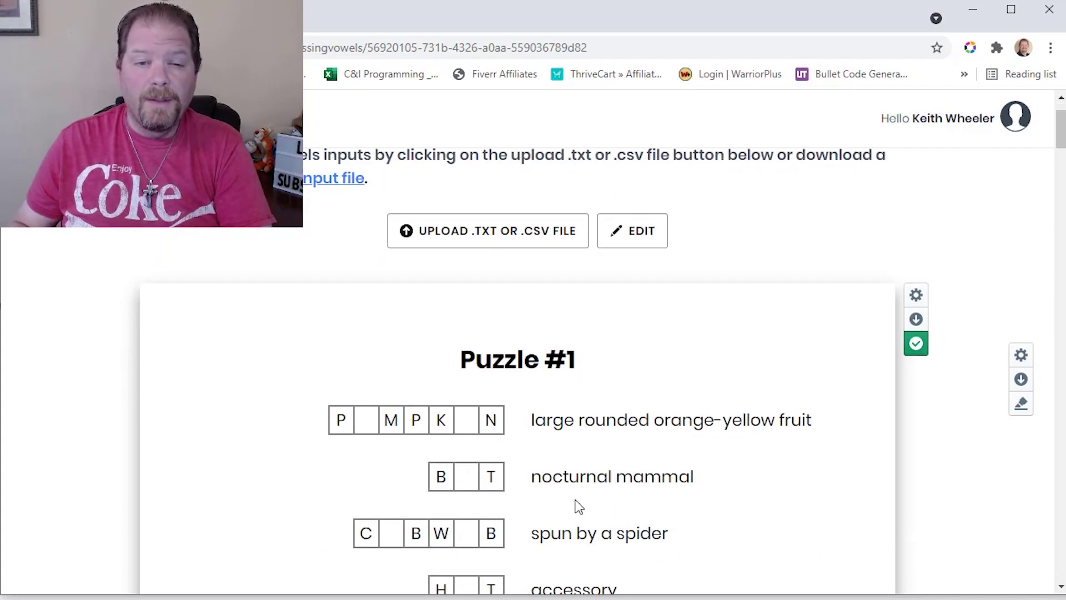
- Rename the first puzzle from 'Puzzle #1' to 'Trick or Treat' and save
left_click(636, 232)
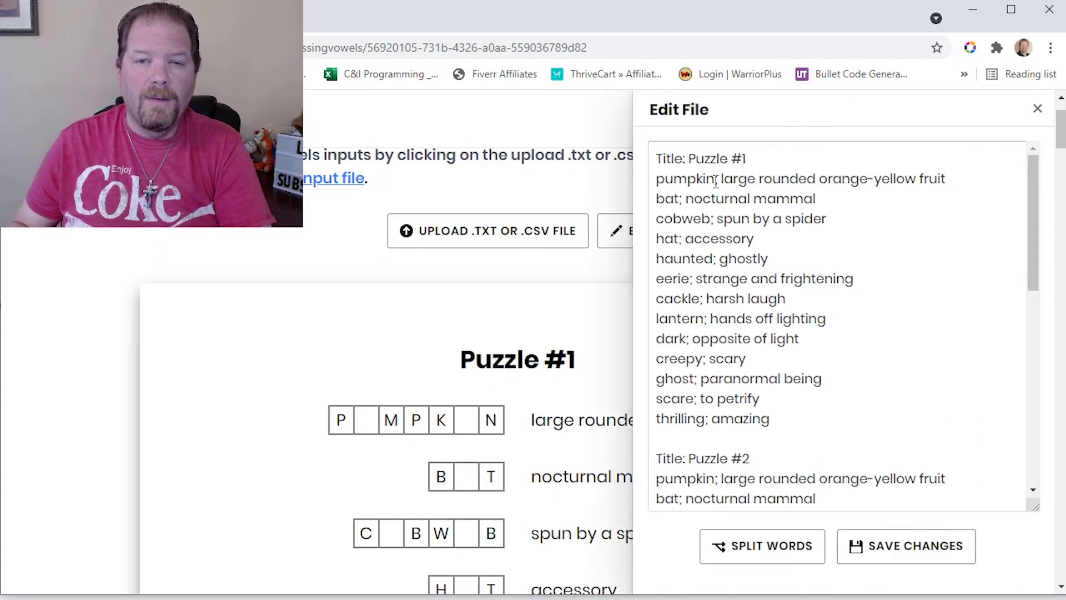
left_click_drag(756, 153, 688, 158)
type("Trick or Treat")
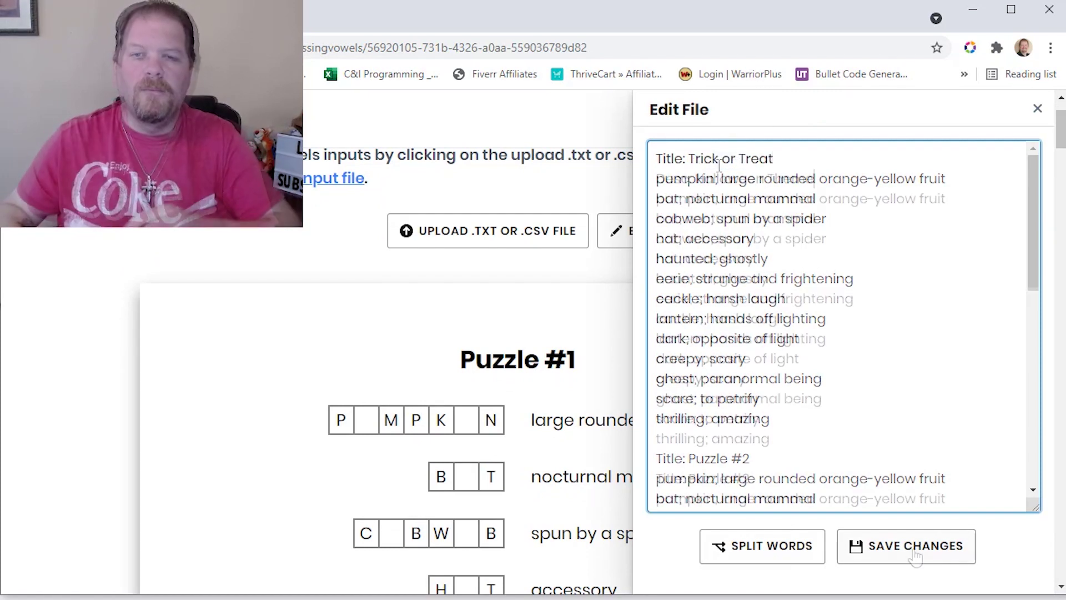
left_click(915, 546)
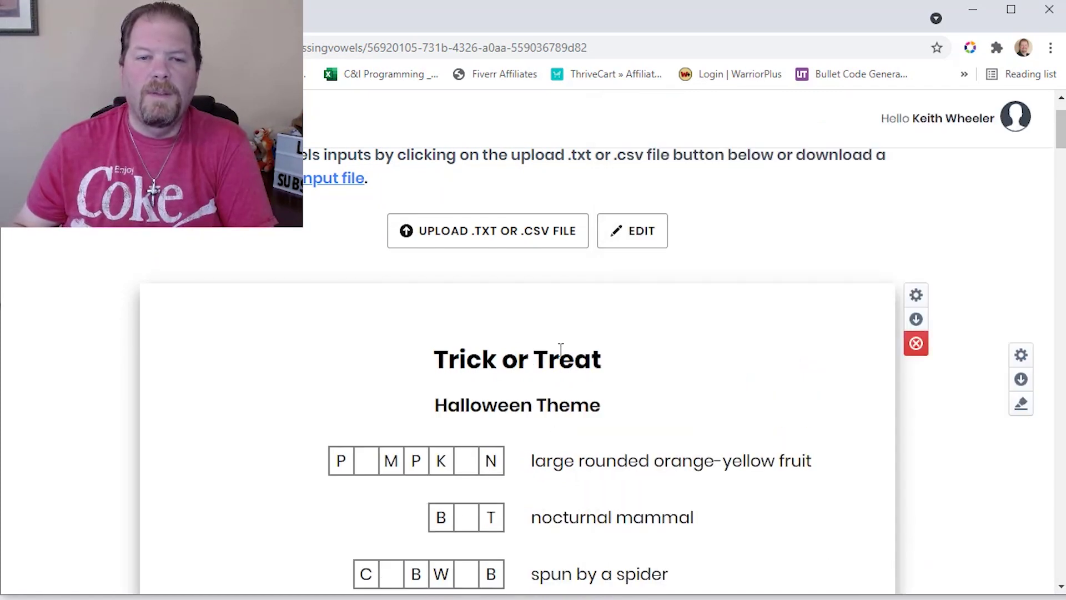
- Open the Trick or Treat puzzle's own settings
scroll(561, 349, "down", 1)
scroll(910, 300, "up", 1)
left_click(917, 295)
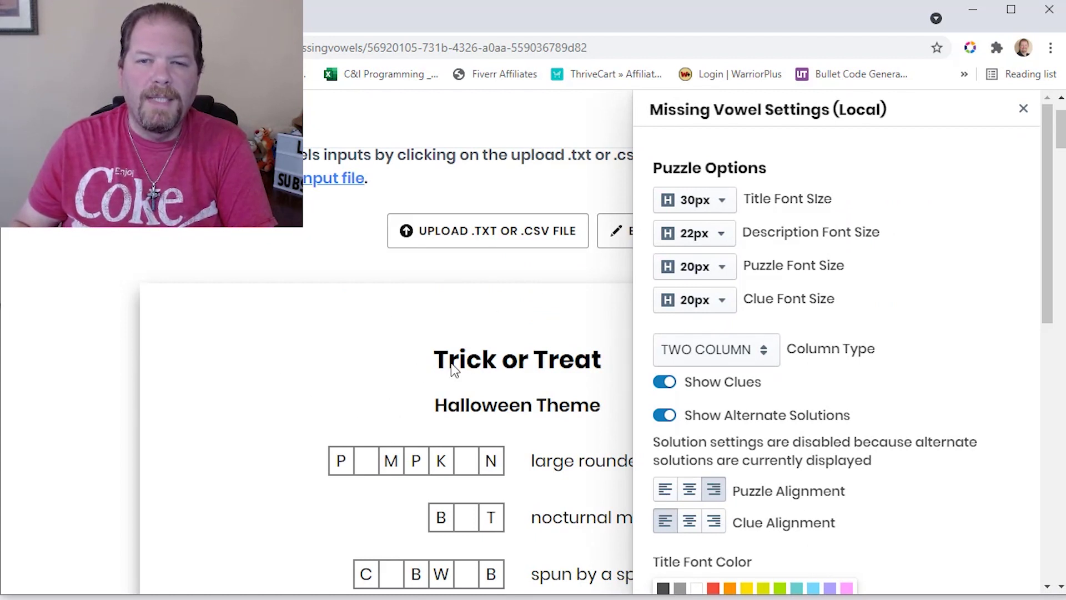
- Set Clue Alignment to right in the all-puzzles settings and review the result
left_click(462, 325)
left_click(1021, 357)
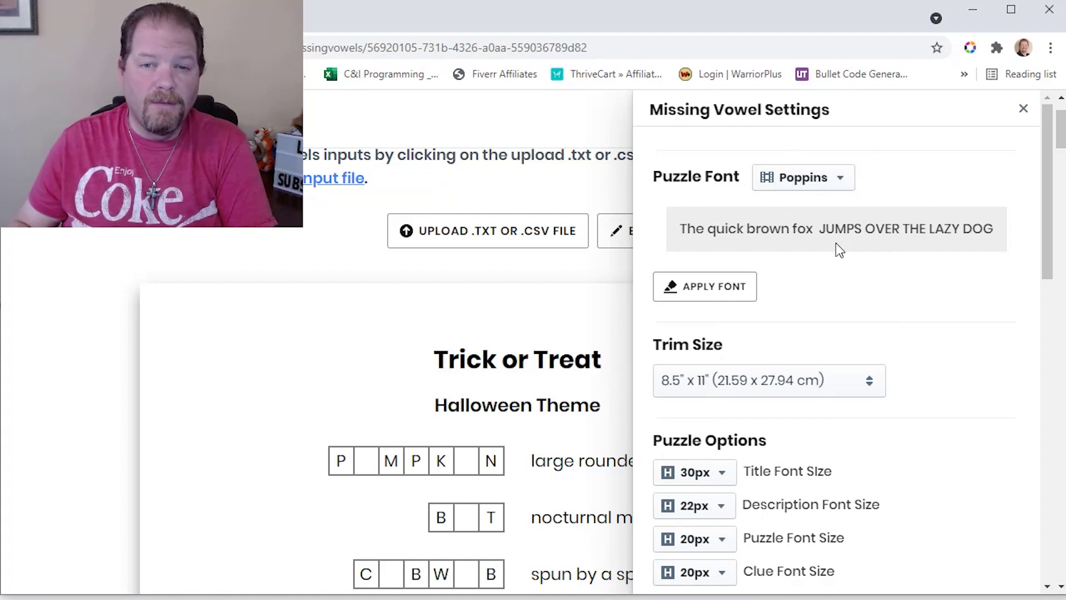
scroll(836, 250, "down", 5)
scroll(839, 276, "down", 10)
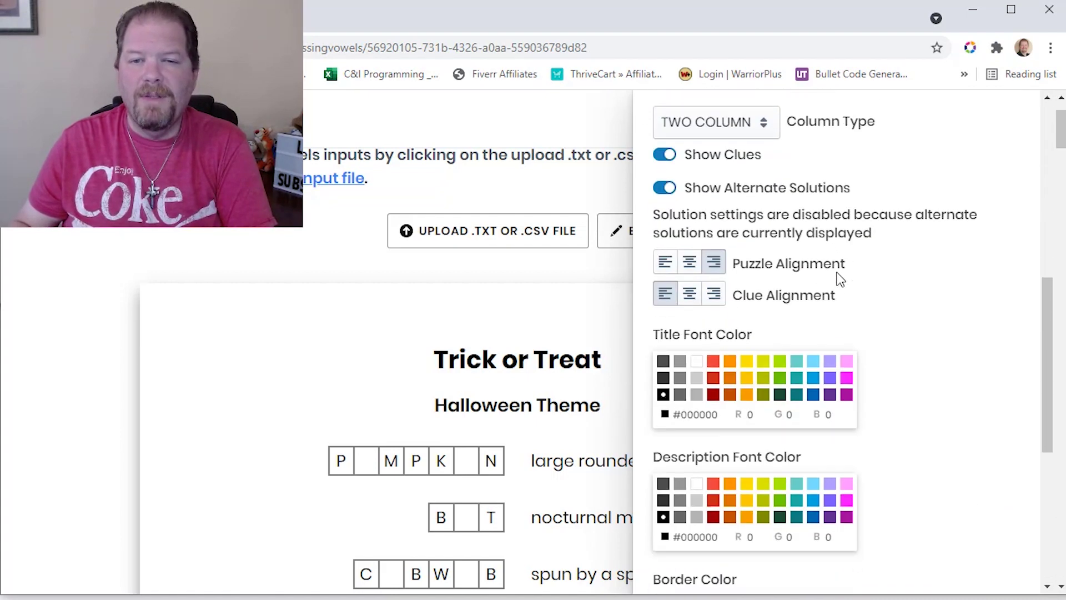
scroll(839, 275, "up", 5)
scroll(839, 272, "up", 1)
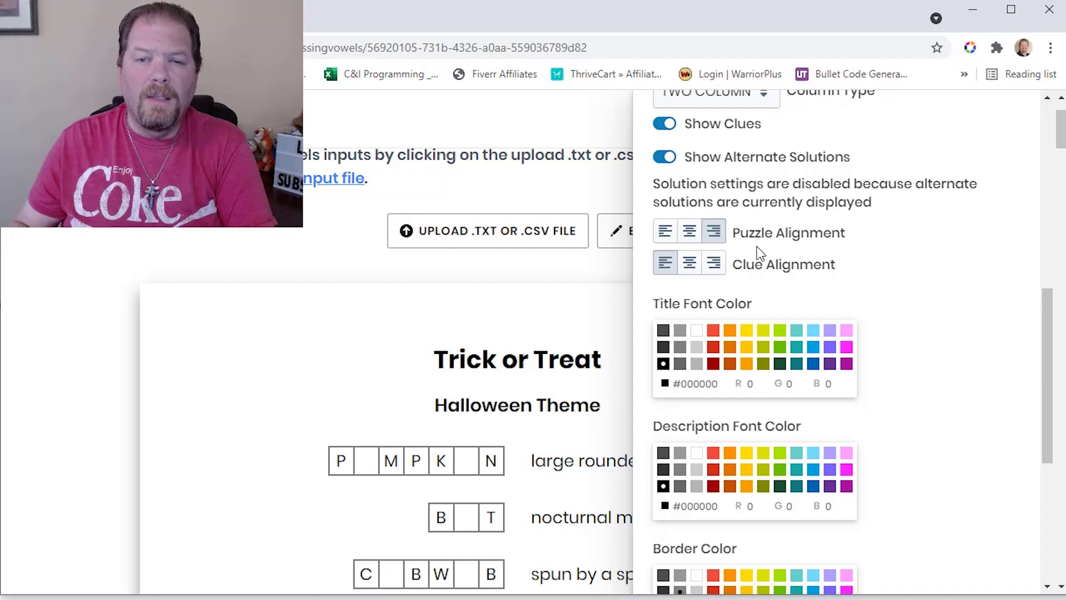
left_click(714, 263)
left_click(481, 376)
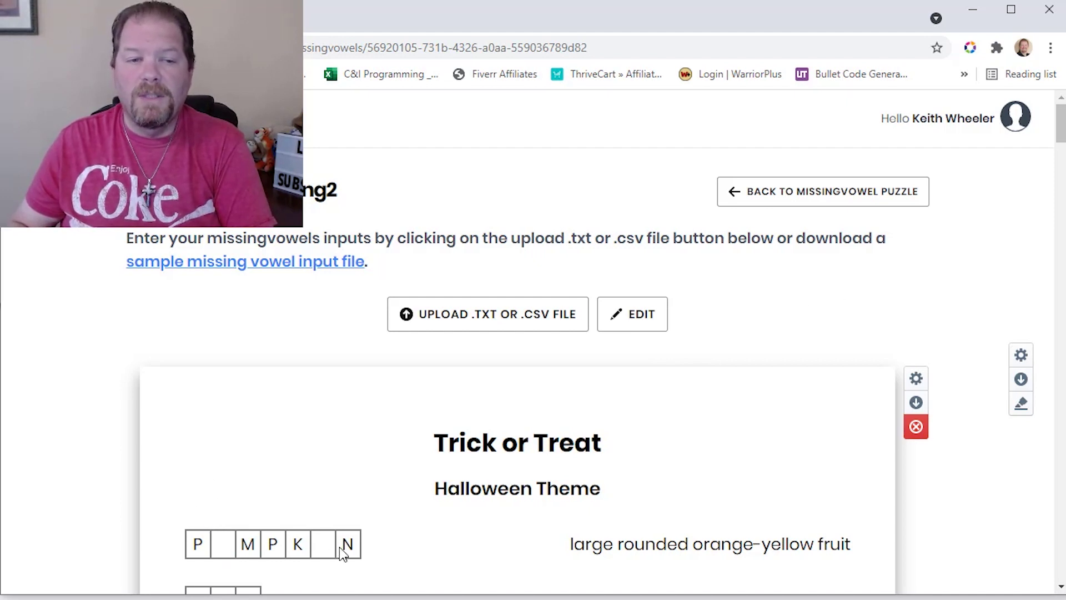
scroll(338, 544, "down", 3)
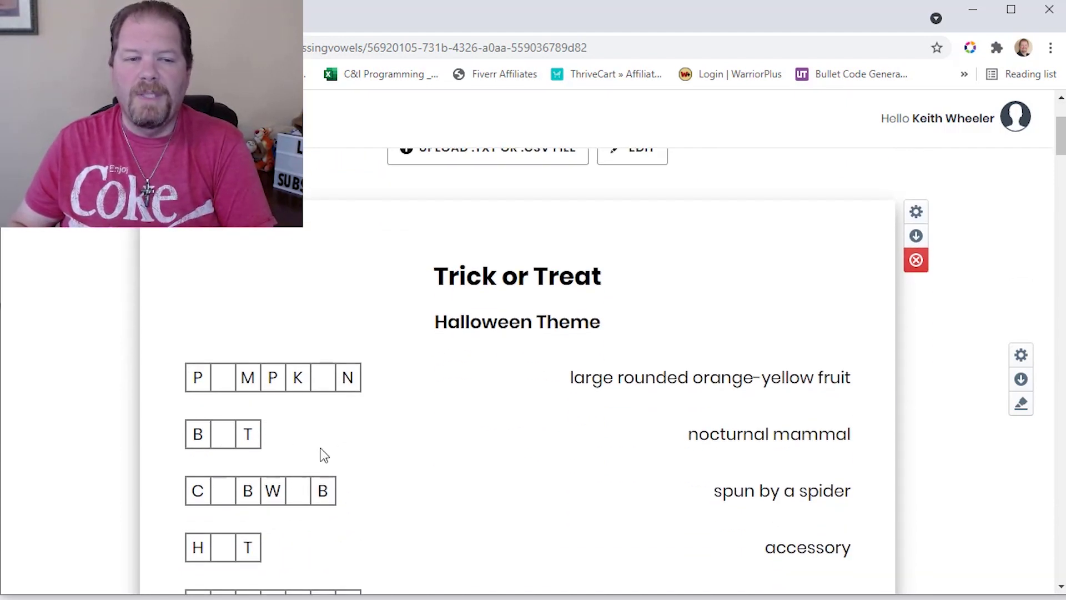
scroll(321, 448, "down", 1)
scroll(317, 453, "up", 4)
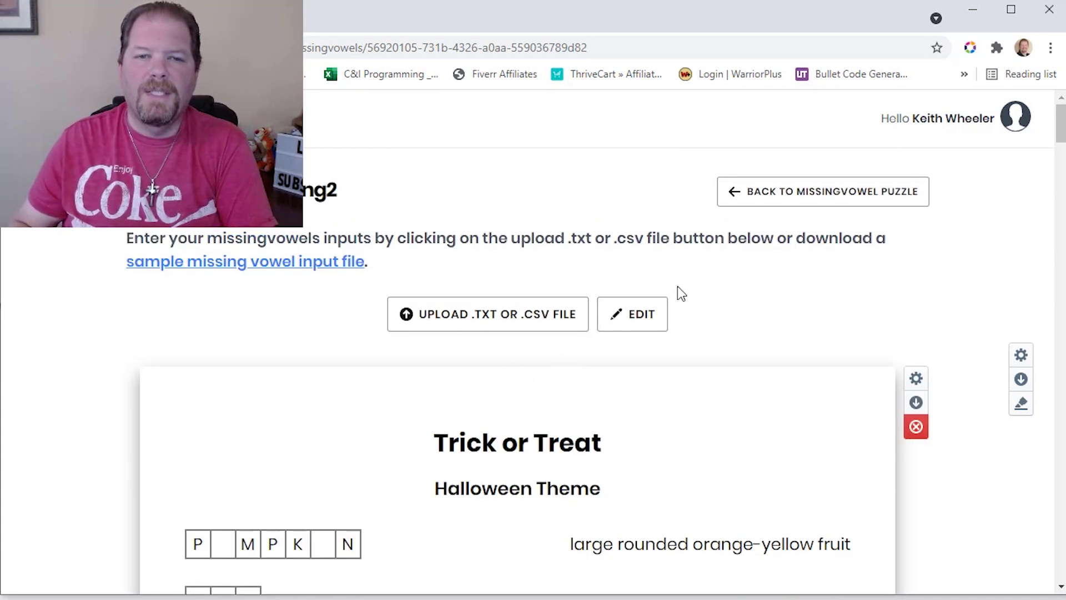
- Go back to Puzzle Home and open the Scramble section
left_click(783, 195)
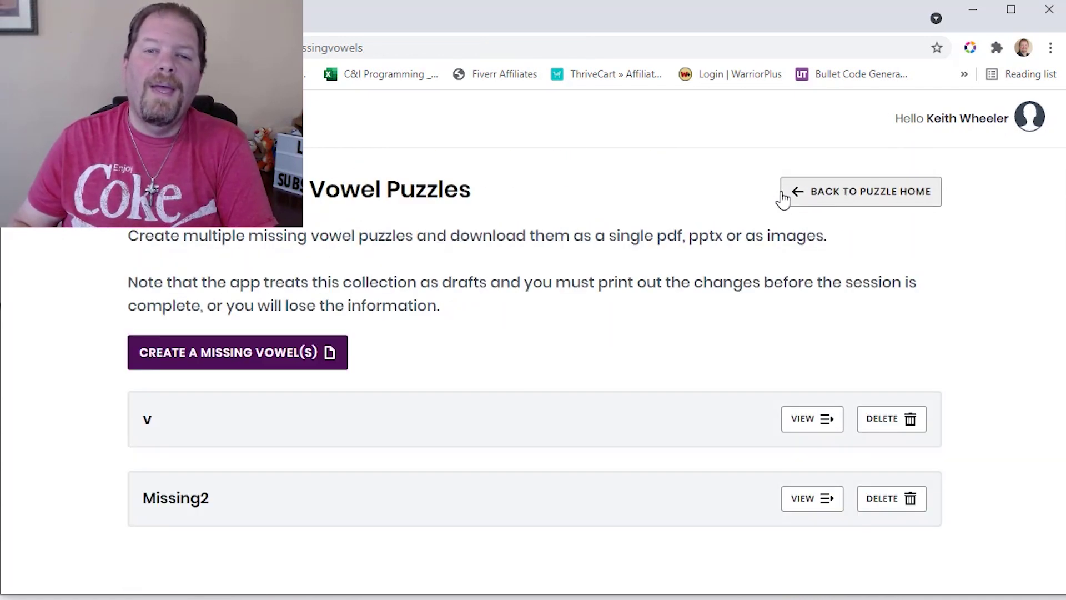
left_click(783, 195)
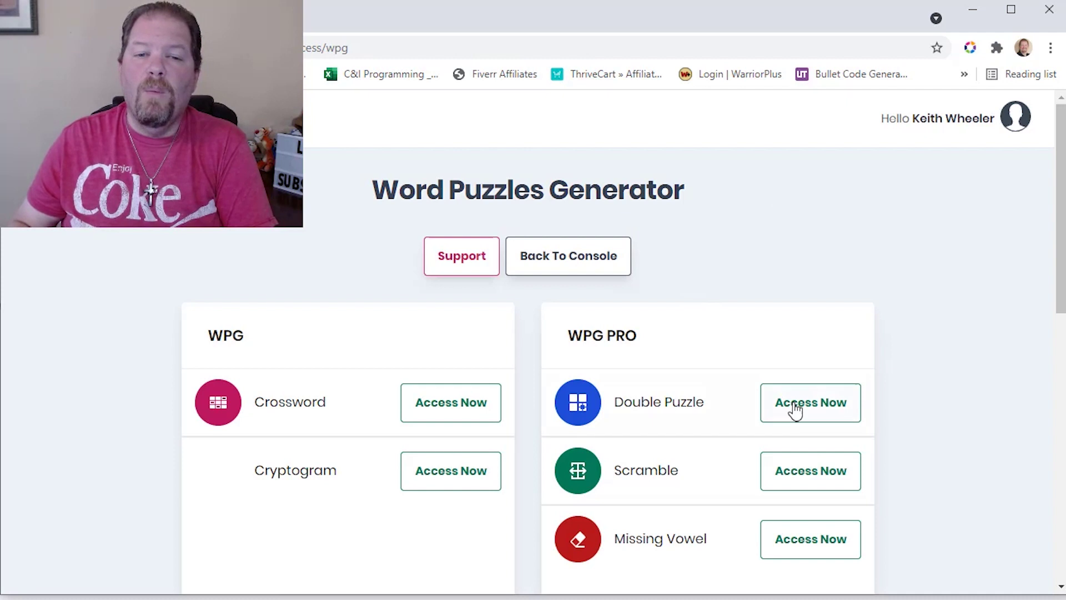
left_click(809, 476)
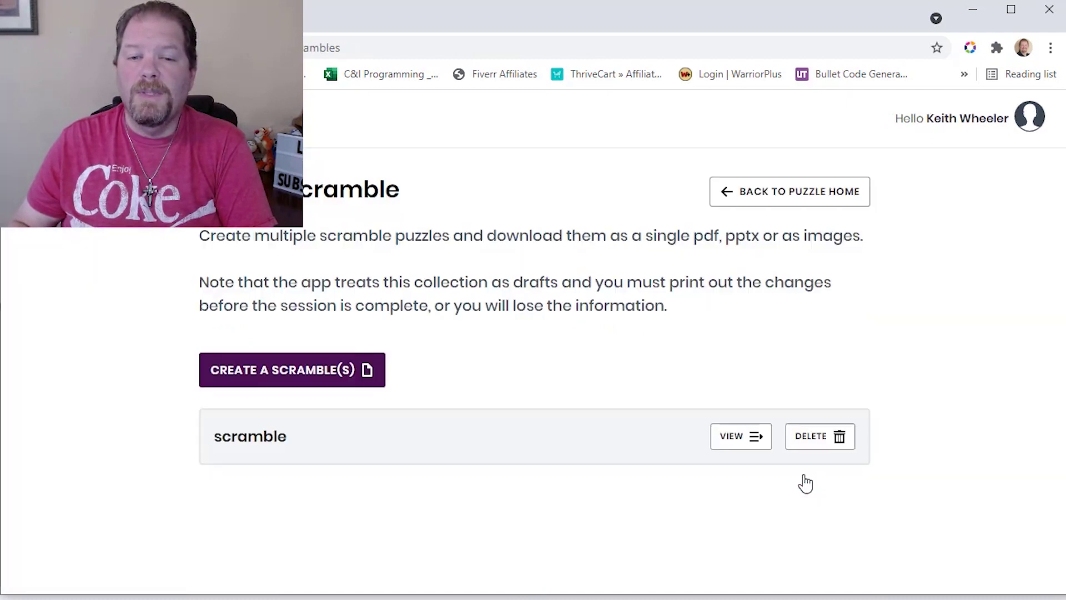
- Create a Scramble2 collection, open it, and begin uploading a words file
left_click(337, 375)
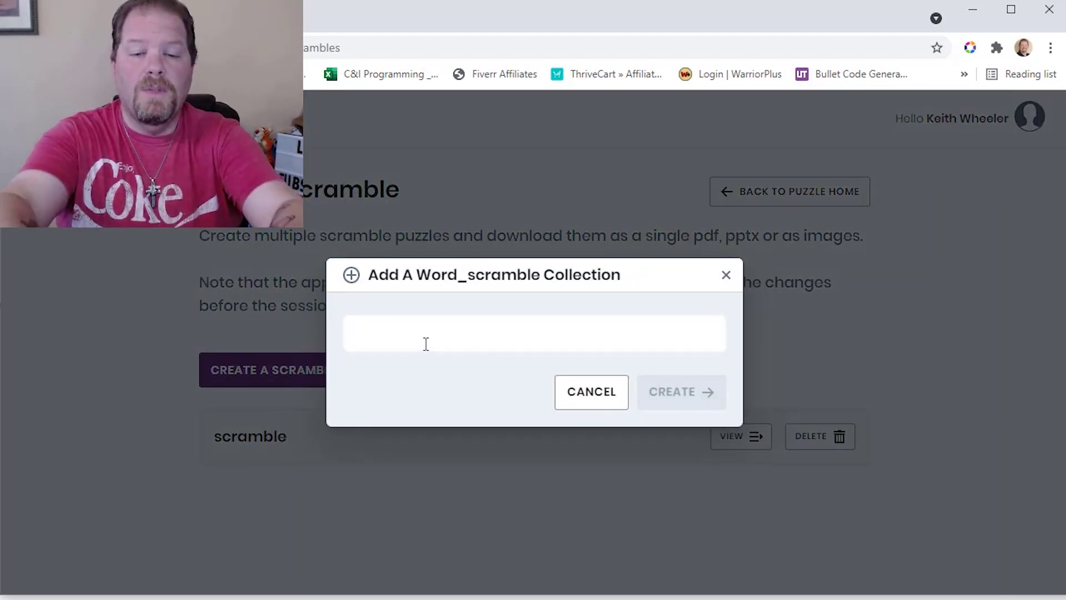
type("Scram")
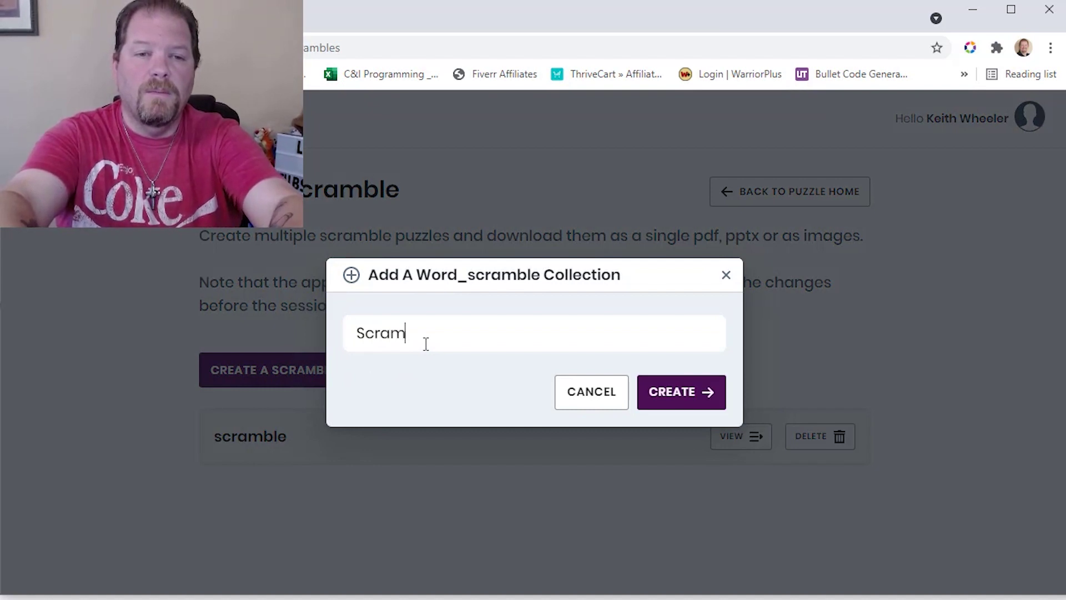
type("ble2")
key("Return")
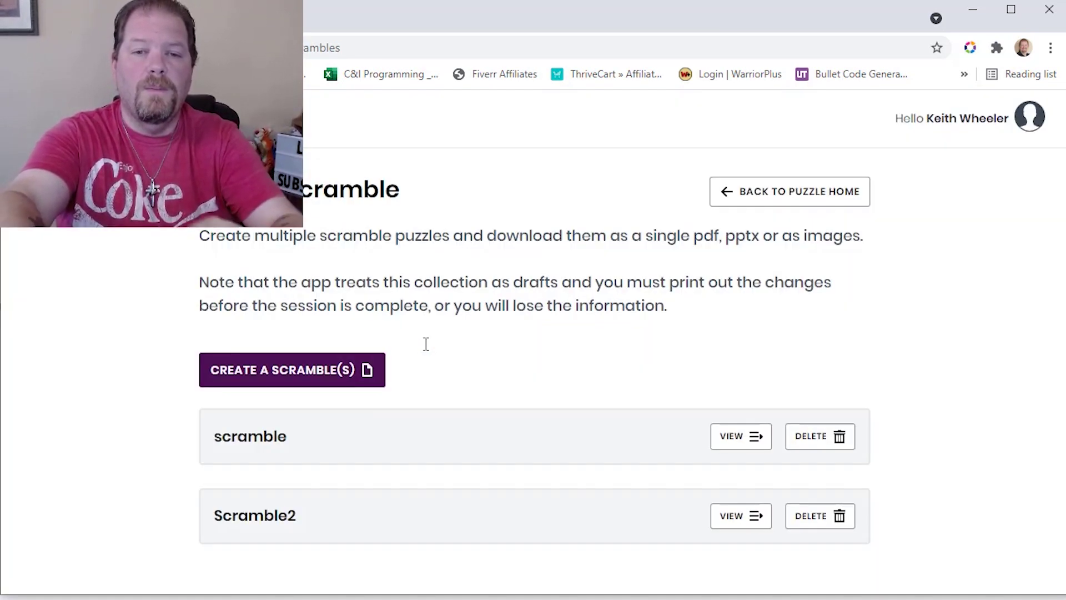
left_click(747, 521)
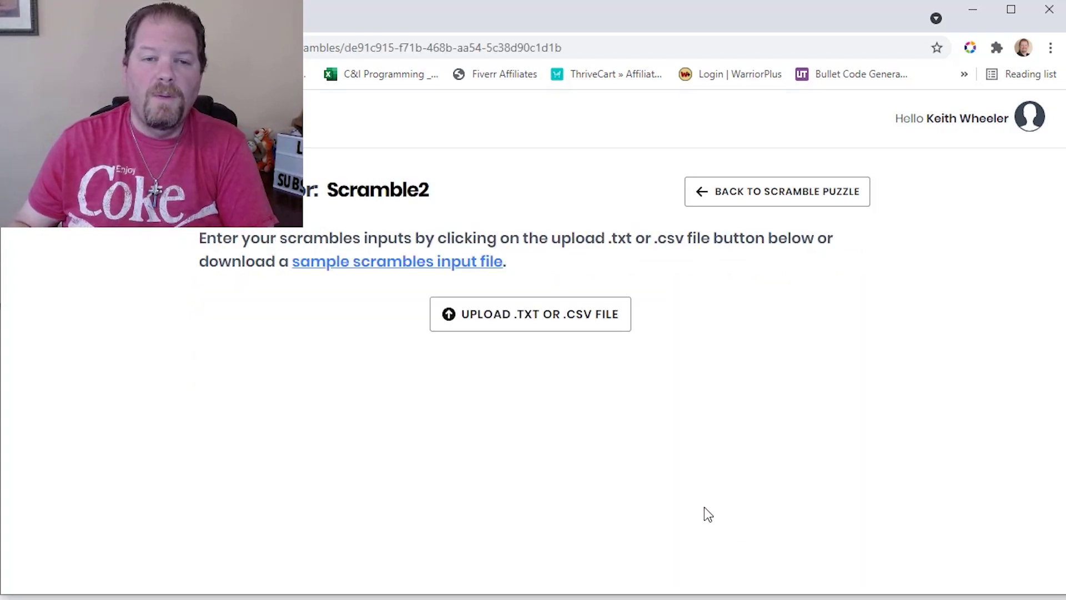
left_click(501, 320)
- Upload the words file into Scramble2 and open Puzzle 1's generated word list
left_click(519, 349)
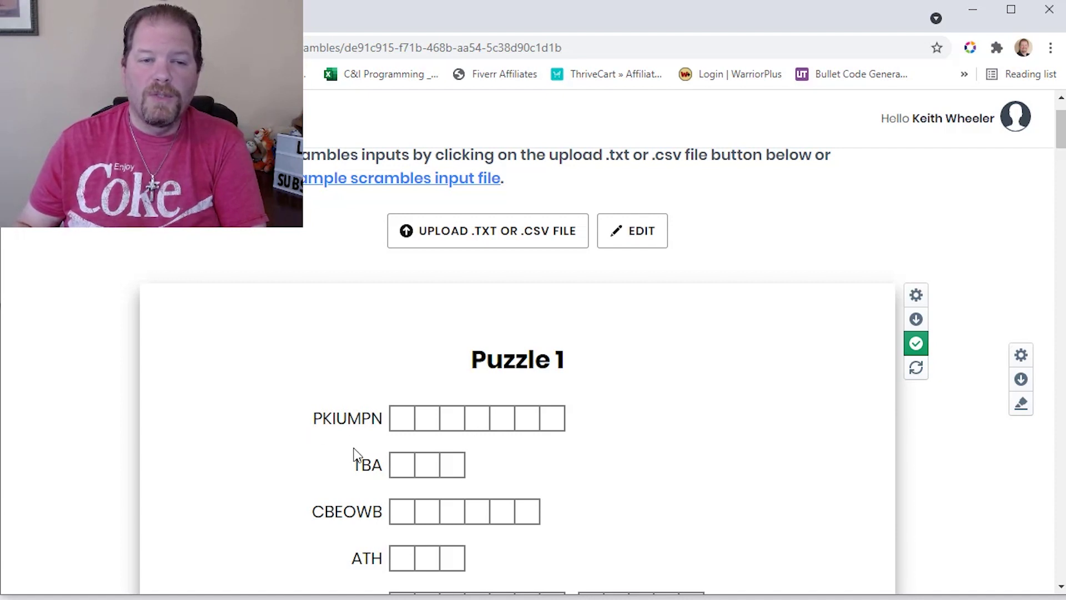
left_click(644, 238)
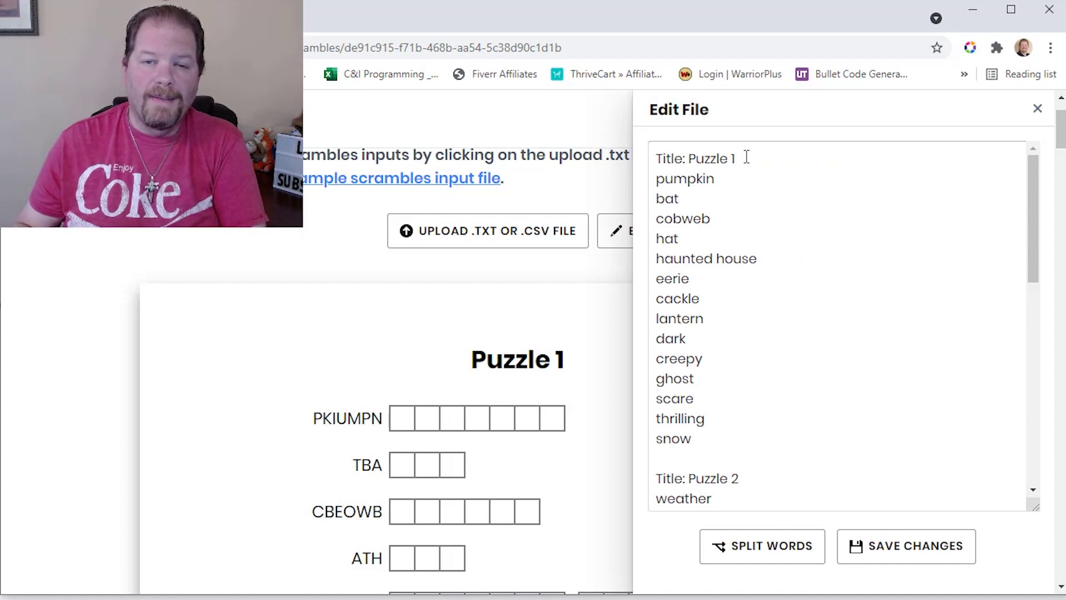
left_click(504, 314)
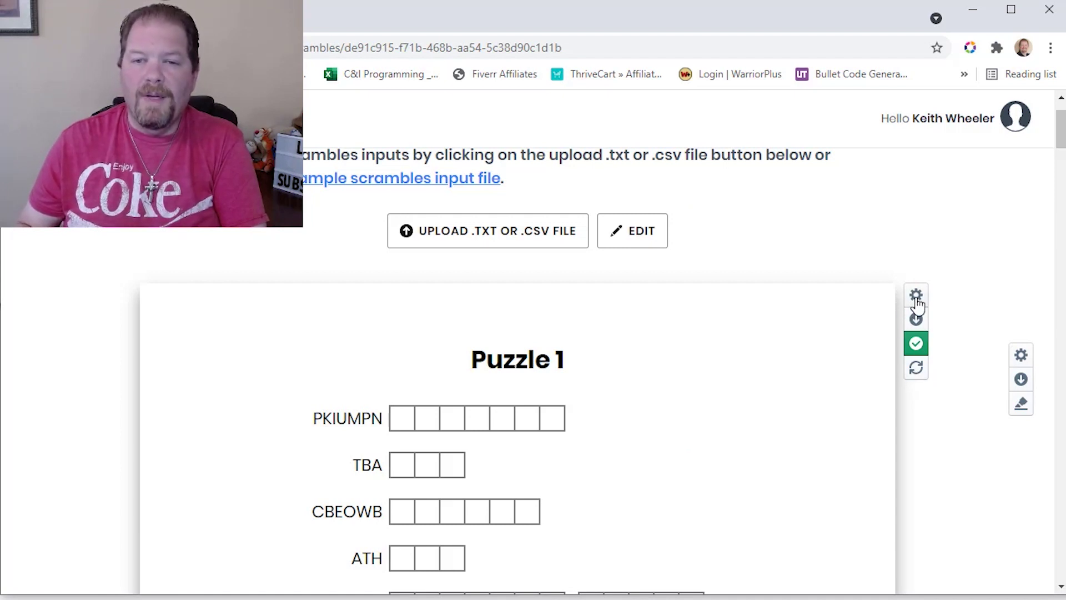
- Turn off 'Fix first and last letters of the word' in Scramble Settings' Puzzle Options
left_click(1021, 356)
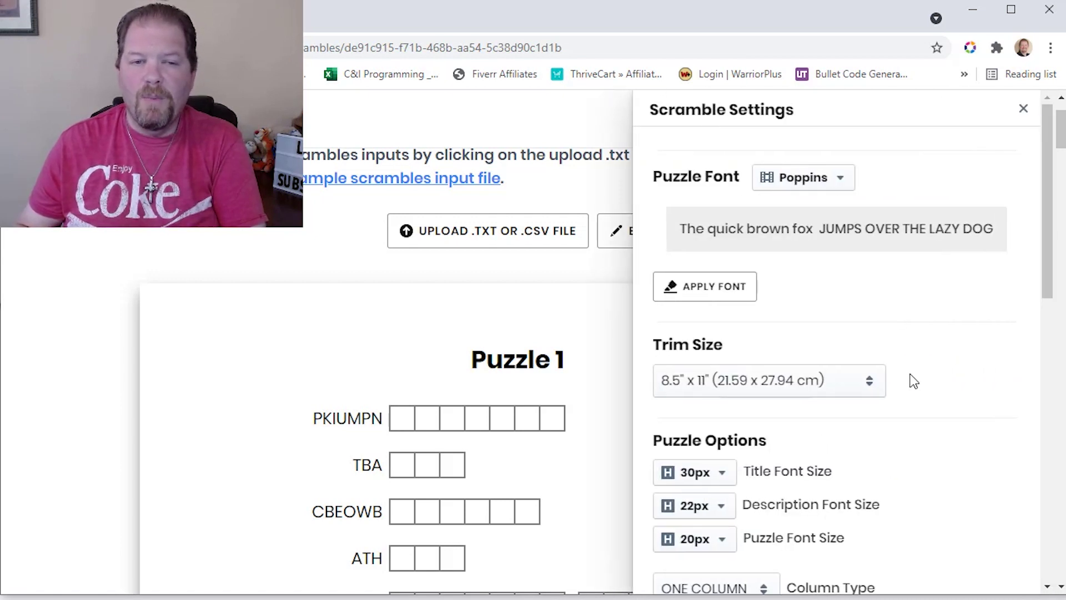
scroll(794, 488, "down", 6)
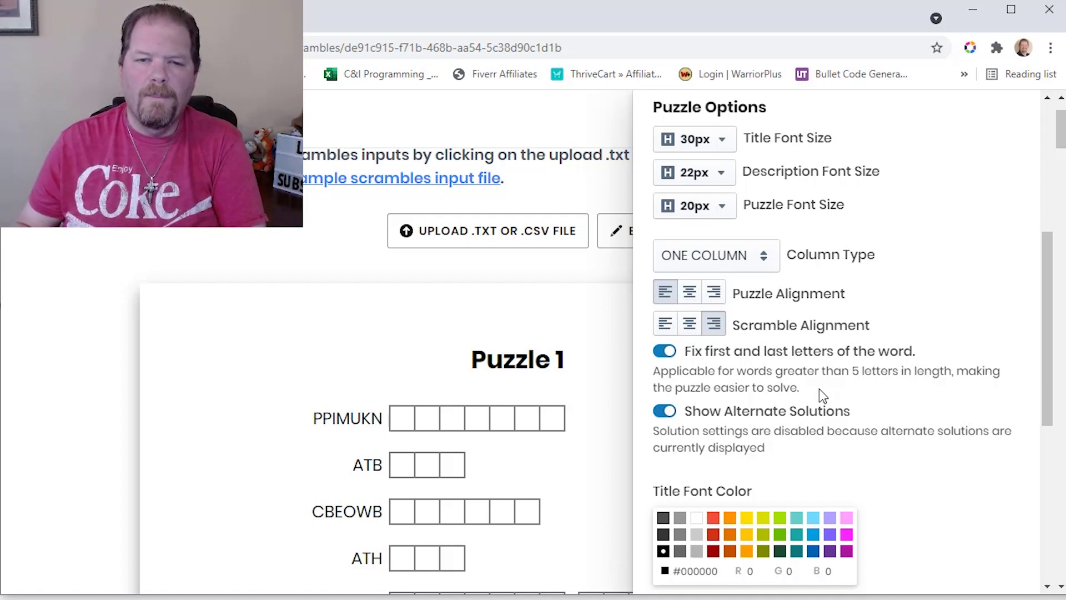
left_click(664, 351)
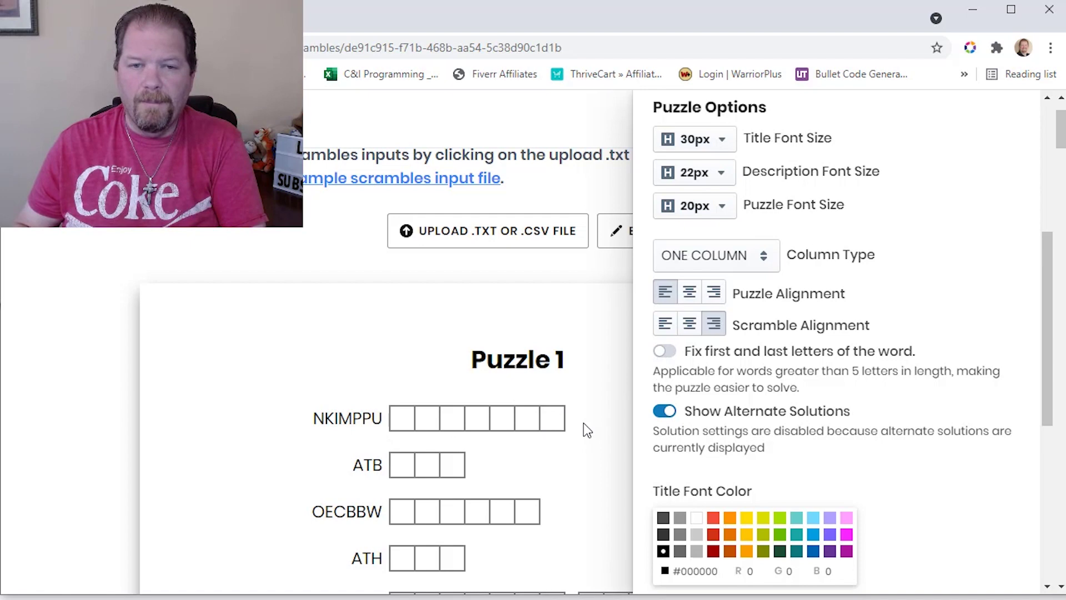
scroll(586, 429, "down", 5)
- Set the Title Font Color to red and the Description color to yellow
scroll(825, 434, "down", 7)
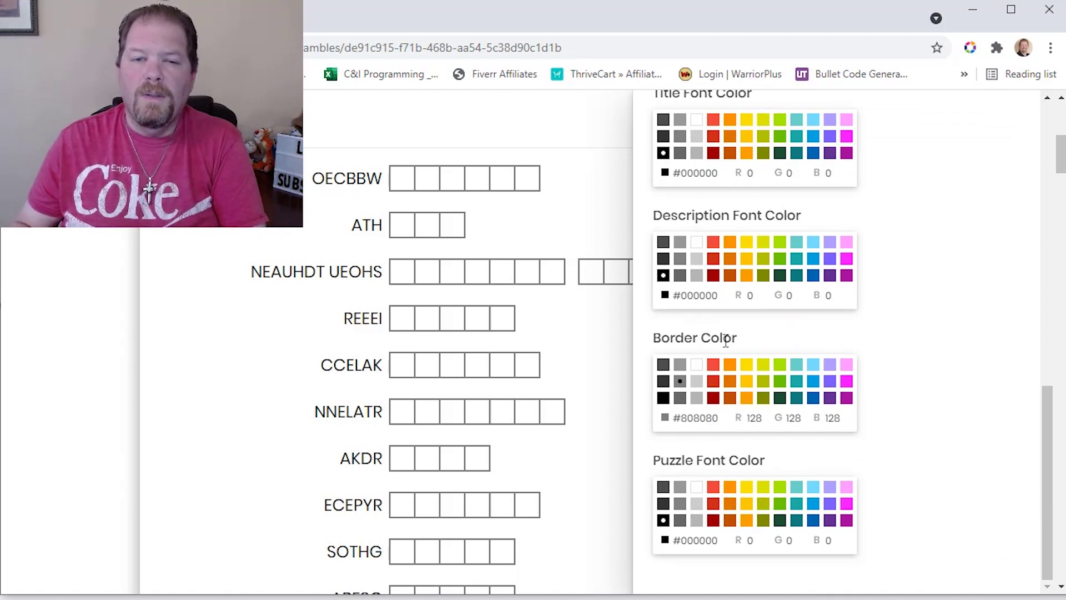
scroll(805, 172, "up", 2)
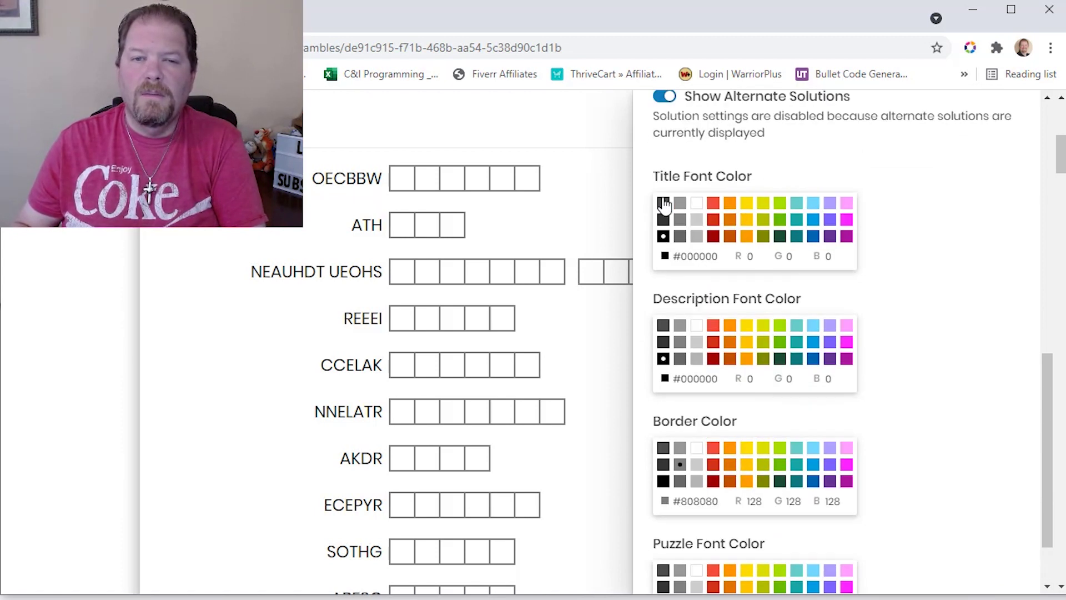
scroll(811, 418, "down", 2)
scroll(810, 418, "up", 2)
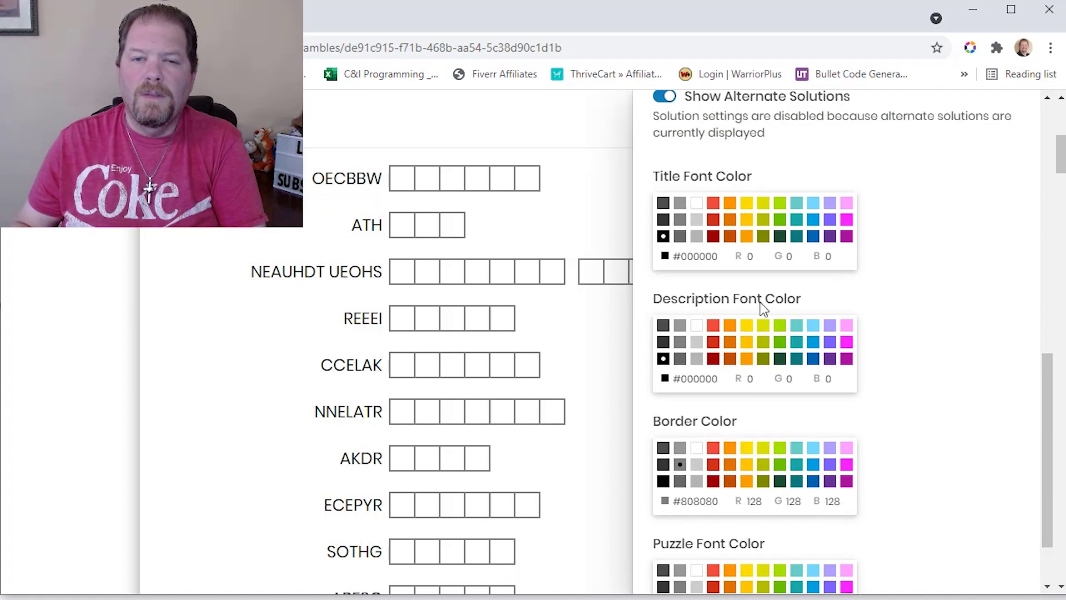
left_click(713, 205)
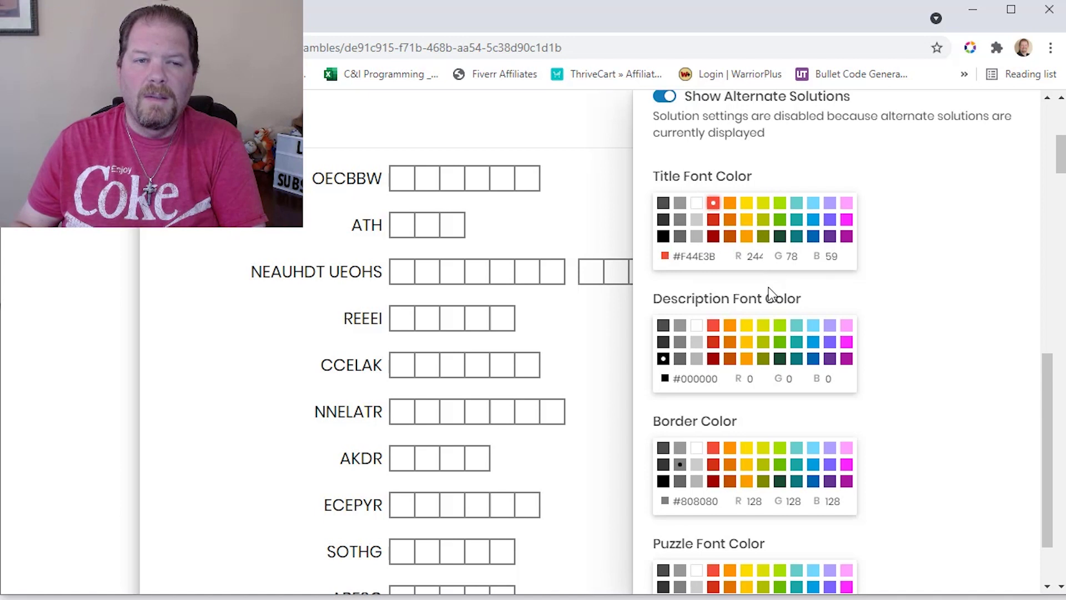
left_click(746, 328)
- Set the answer-box Border Color to magenta and the Puzzle Font Color to green
scroll(488, 367, "up", 5)
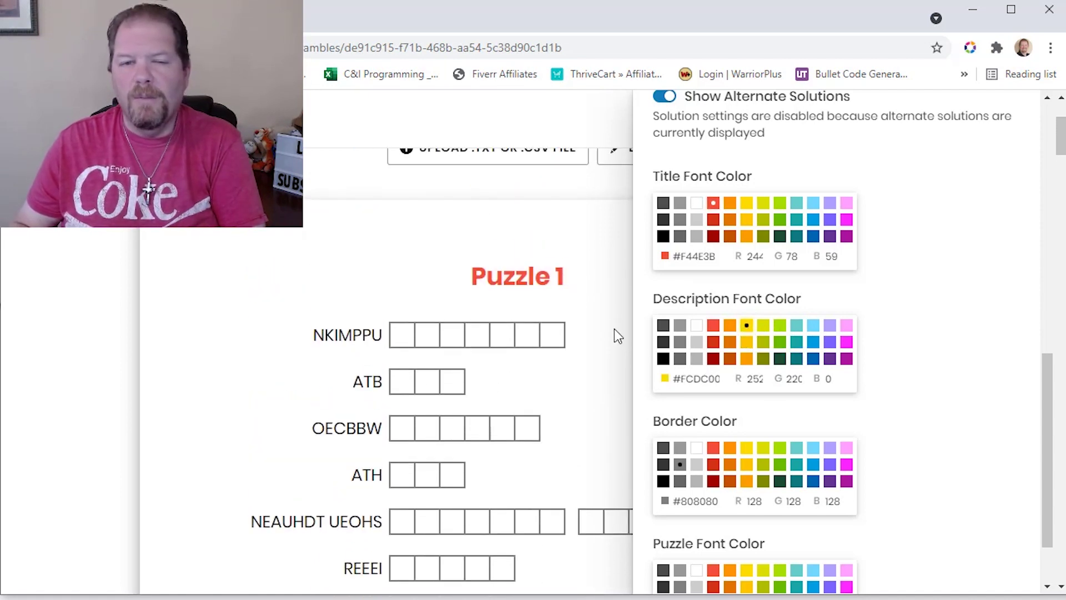
scroll(733, 452, "down", 2)
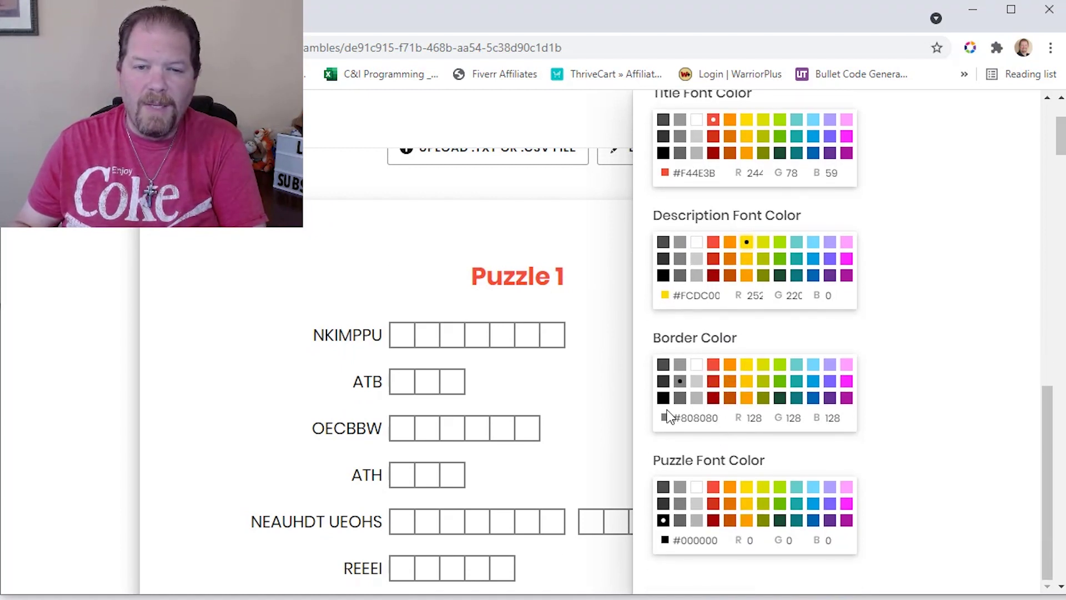
left_click(847, 382)
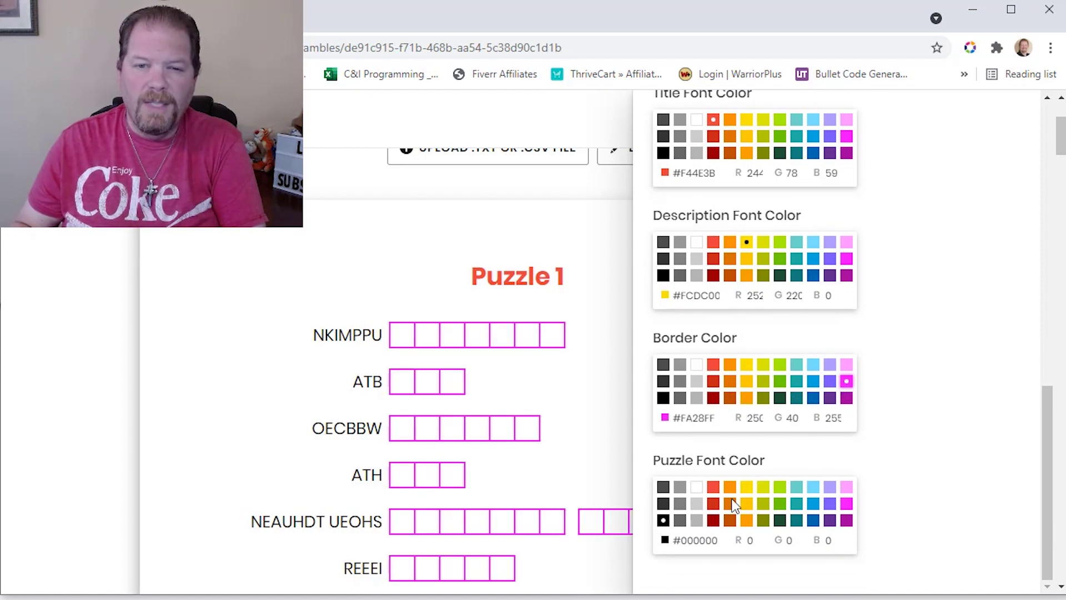
scroll(722, 504, "down", 2)
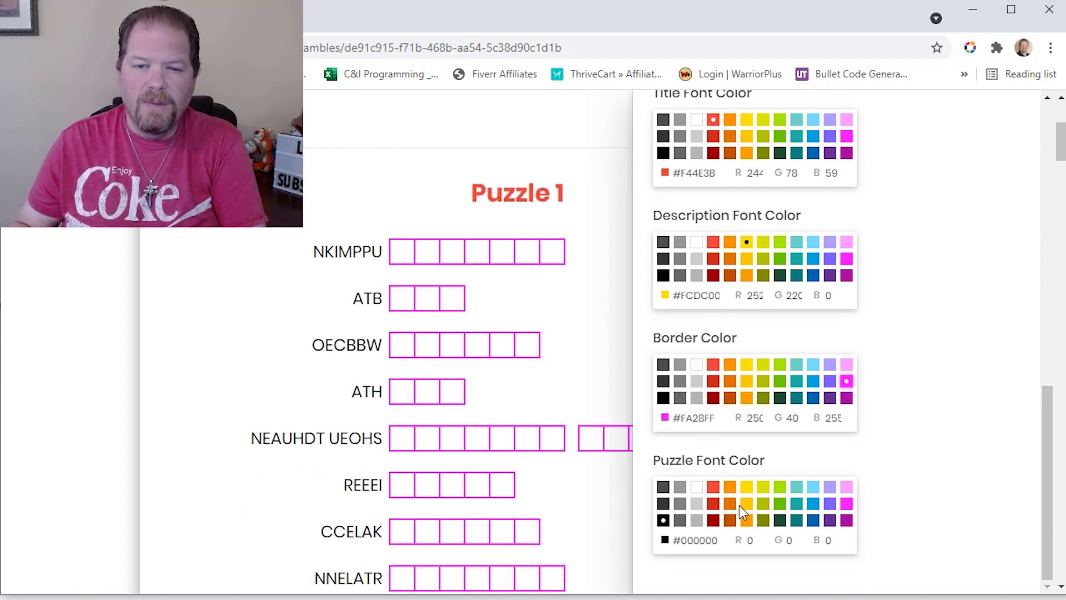
left_click(780, 504)
scroll(408, 346, "down", 9)
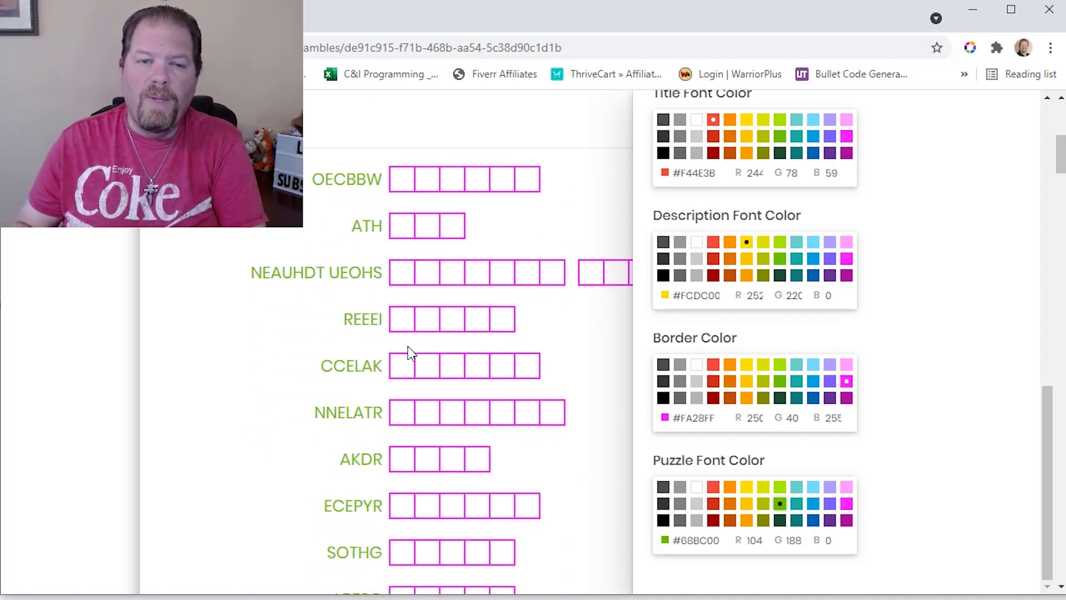
scroll(447, 473, "up", 12)
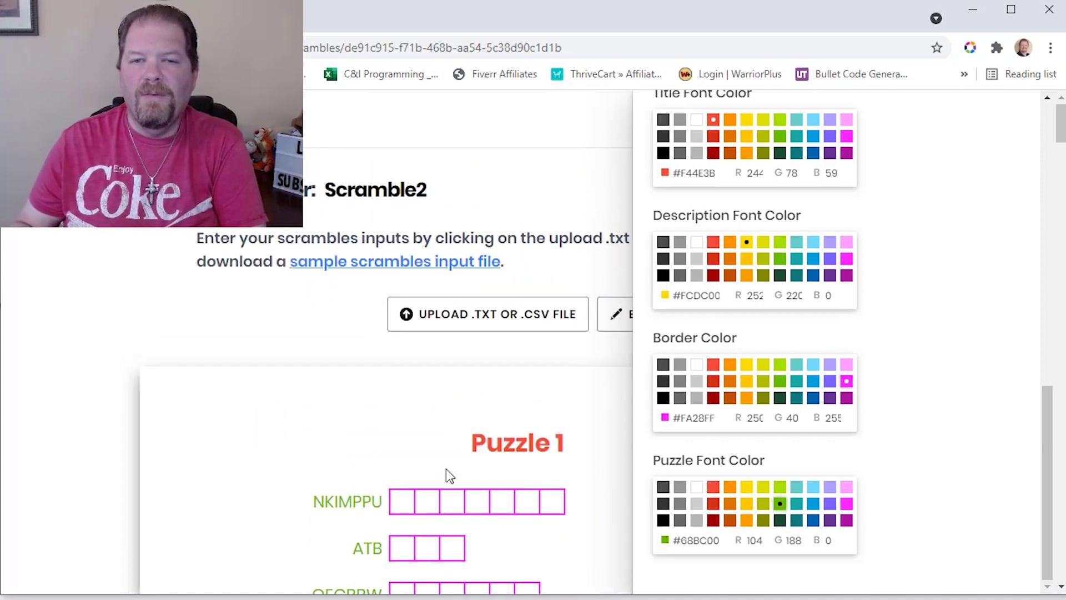
scroll(681, 444, "up", 14)
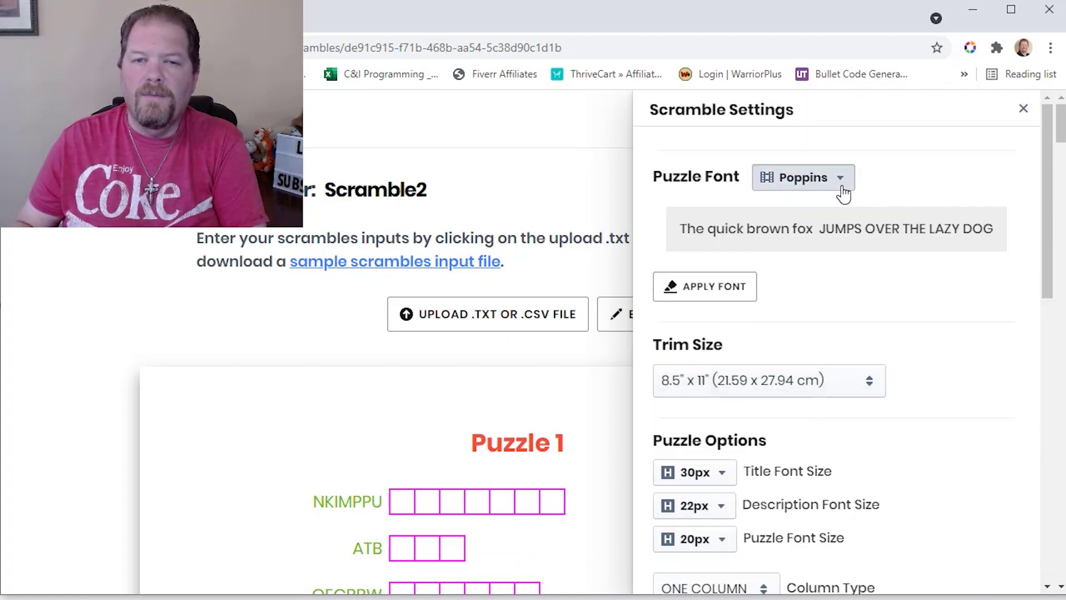
- Leave the Puzzle Font on Poppins, closing its dropdown without choosing another font
scroll(806, 389, "down", 6)
scroll(806, 399, "down", 20)
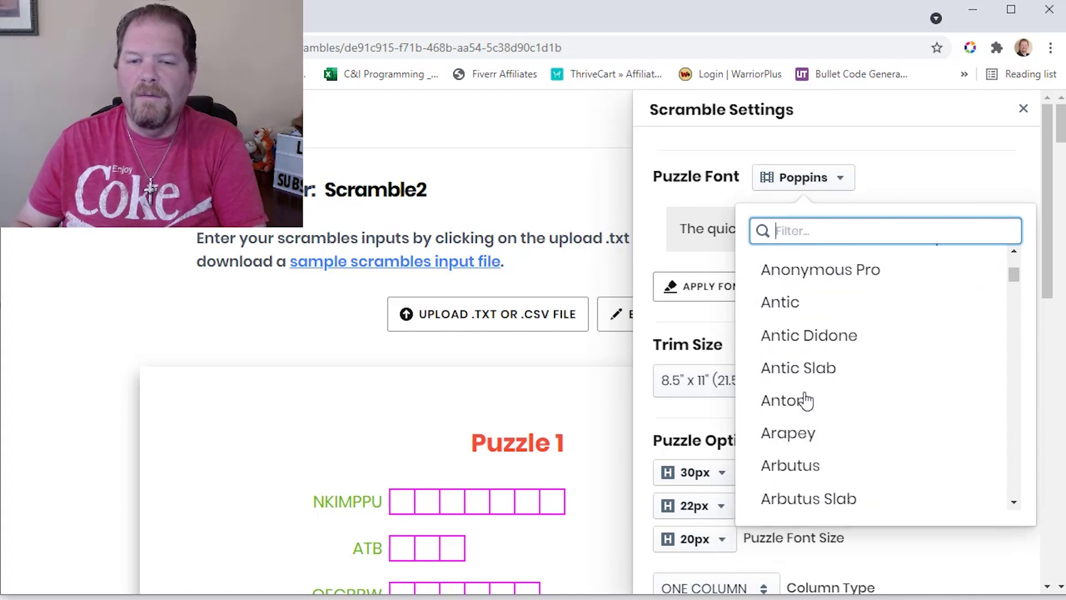
scroll(806, 399, "down", 20)
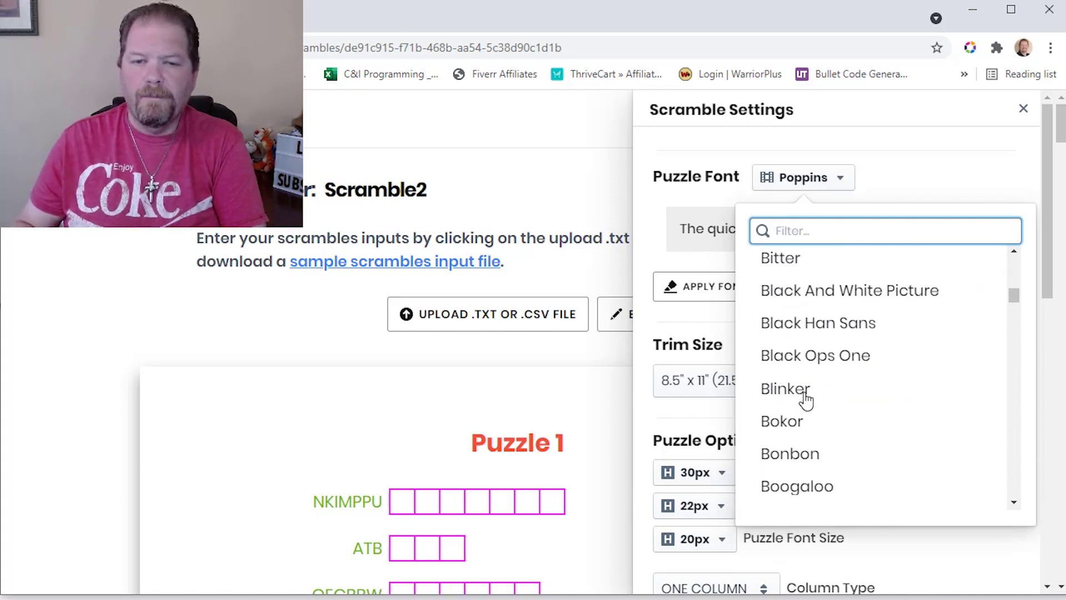
left_click(672, 321)
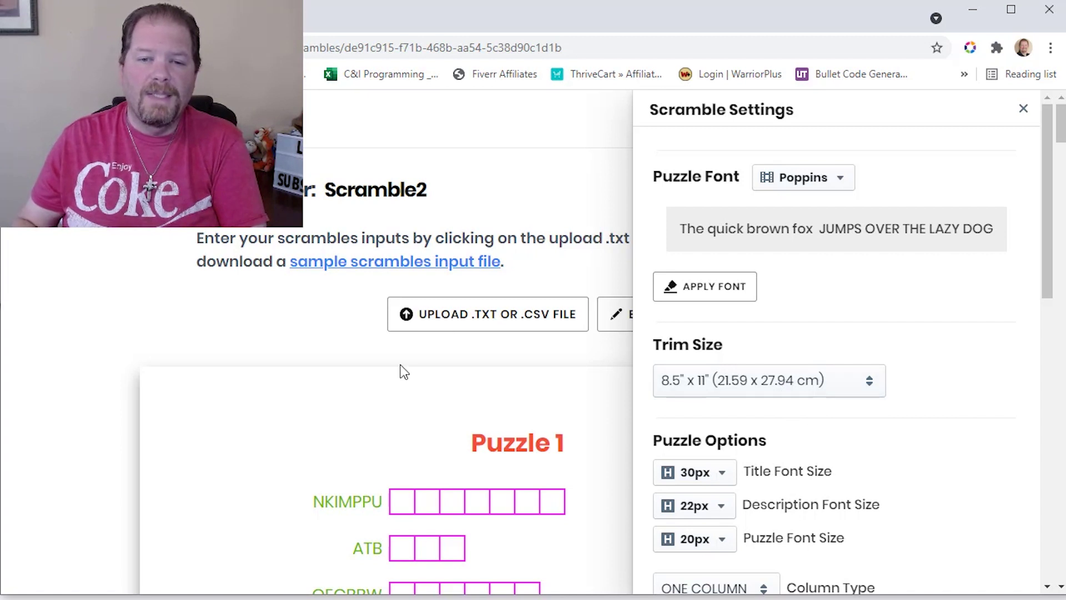
- Close Scramble Settings and go back through the Scramble Puzzle list to Puzzle Home
left_click(296, 332)
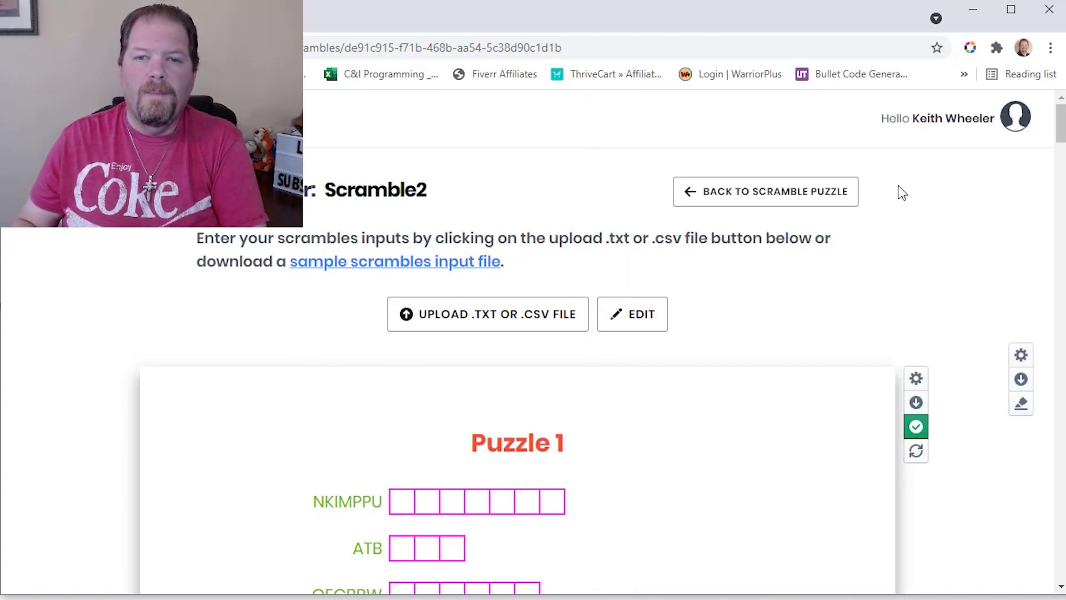
left_click(804, 203)
left_click(803, 192)
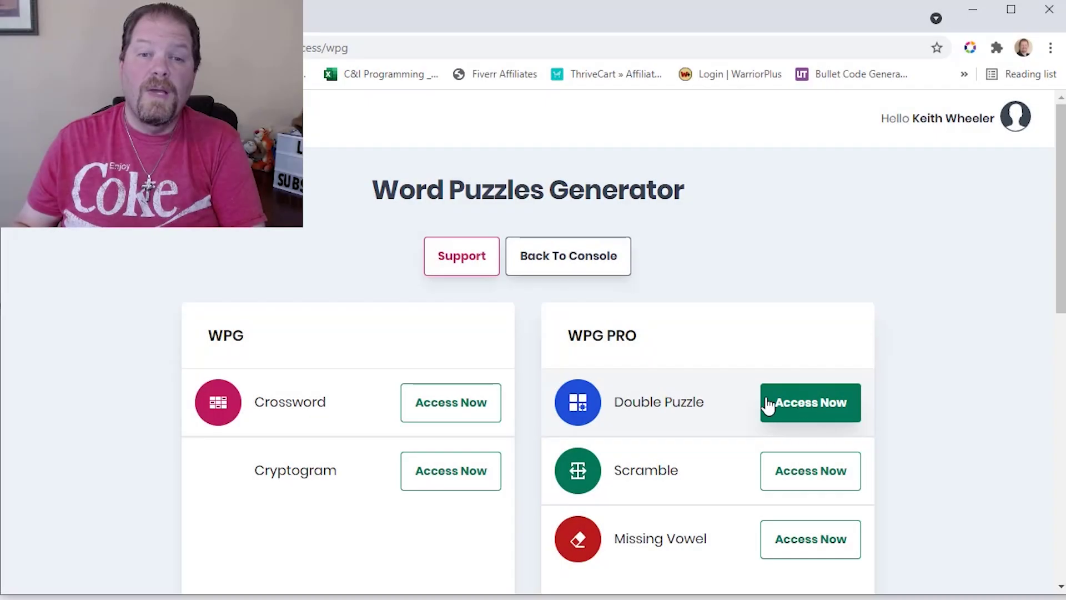
- Choose Access Now beside Double Puzzle on the home page
left_click(799, 408)
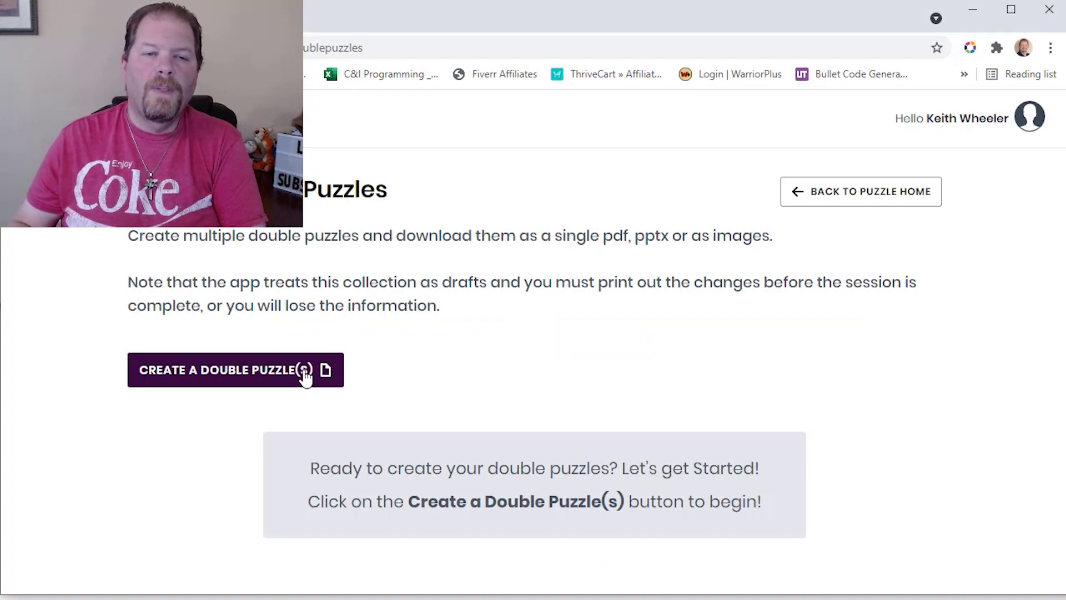
- Create the Double 2 collection and upload the Spooky word file to it
left_click(305, 374)
left_click(682, 391)
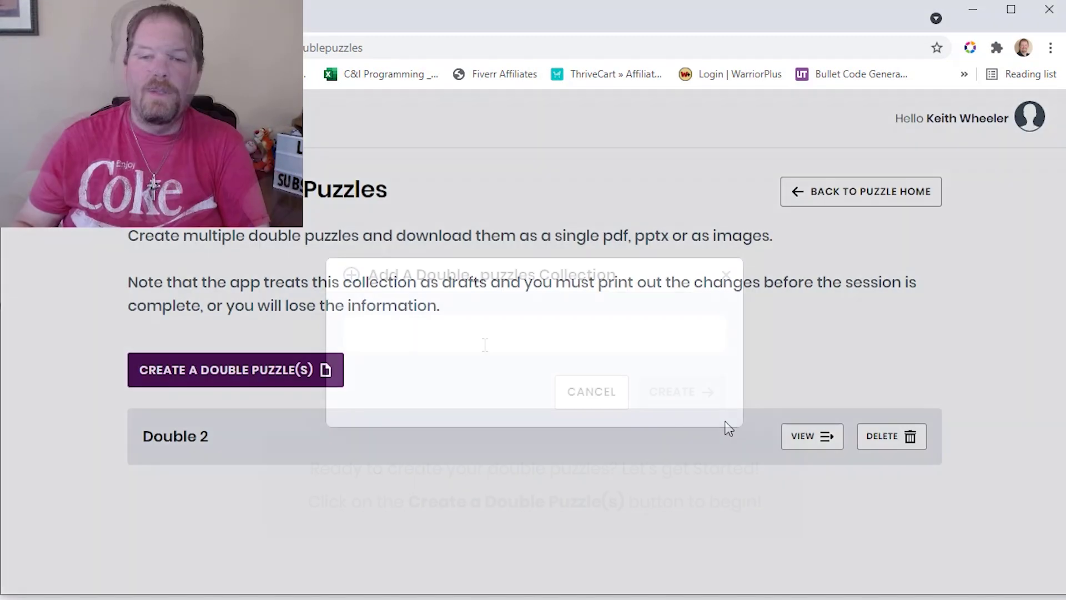
left_click(804, 452)
left_click(511, 314)
left_click(509, 344)
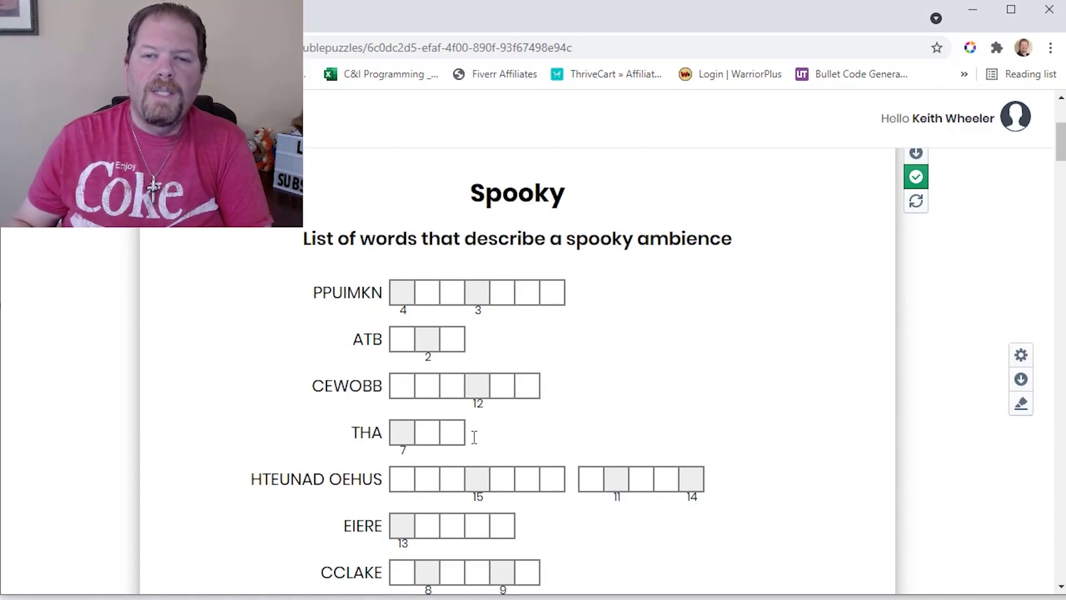
- Review the Spooky puzzle, highlighting its description and the answer numbers 7–16
scroll(465, 439, "down", 2)
scroll(455, 428, "up", 2)
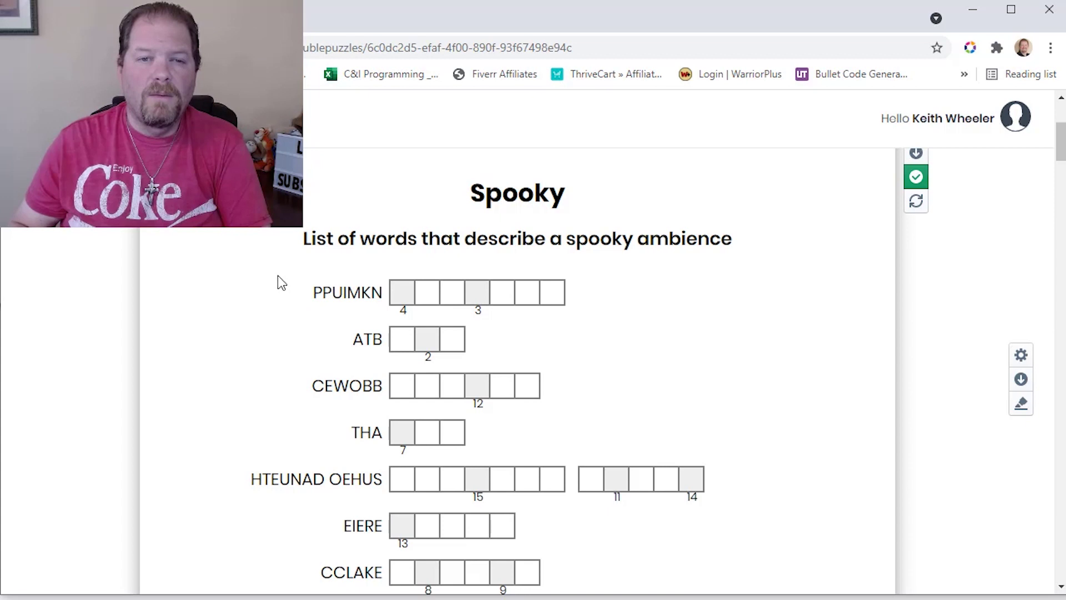
left_click_drag(278, 252, 736, 259)
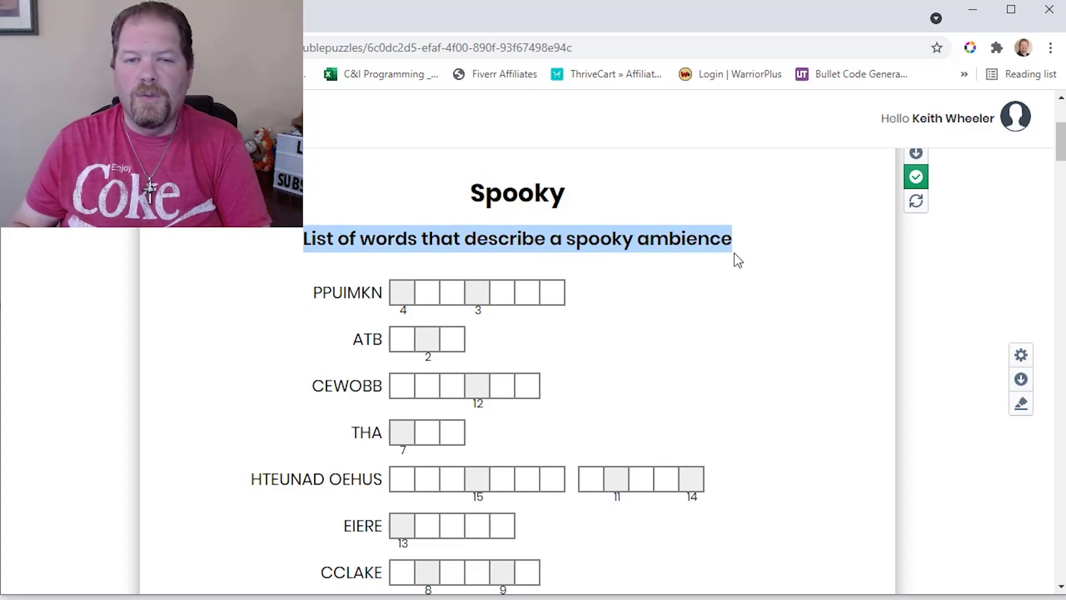
left_click(668, 355)
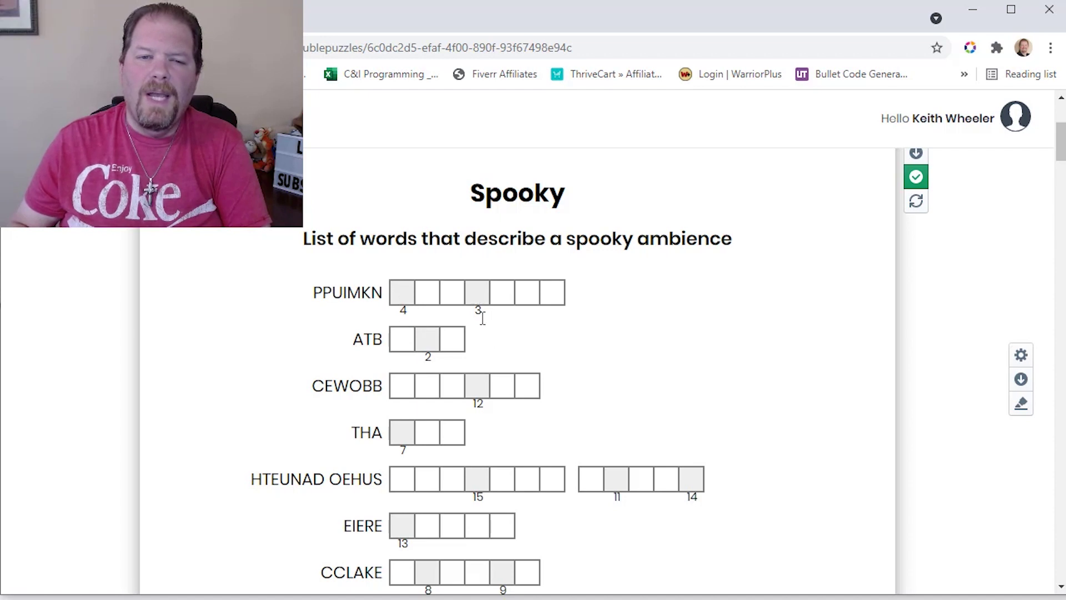
scroll(476, 346, "down", 8)
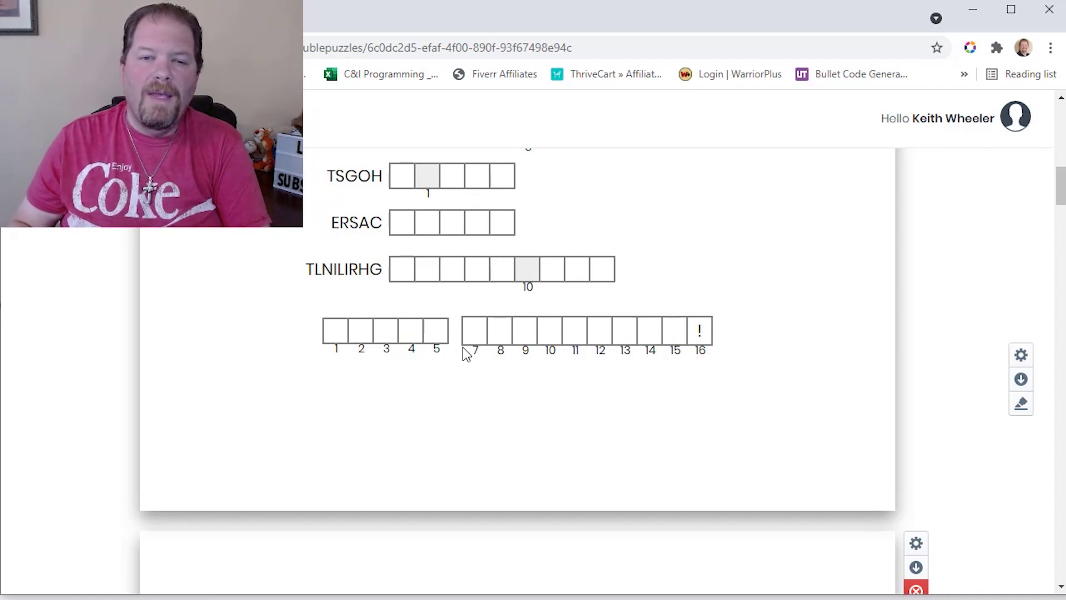
left_click_drag(281, 319, 797, 374)
left_click(798, 374)
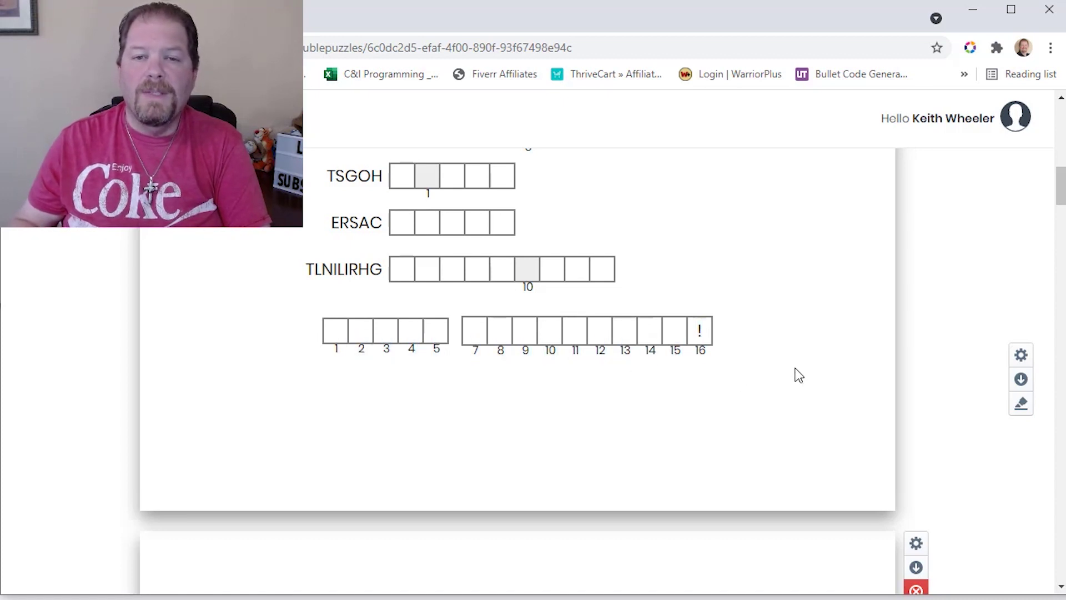
scroll(798, 374, "up", 15)
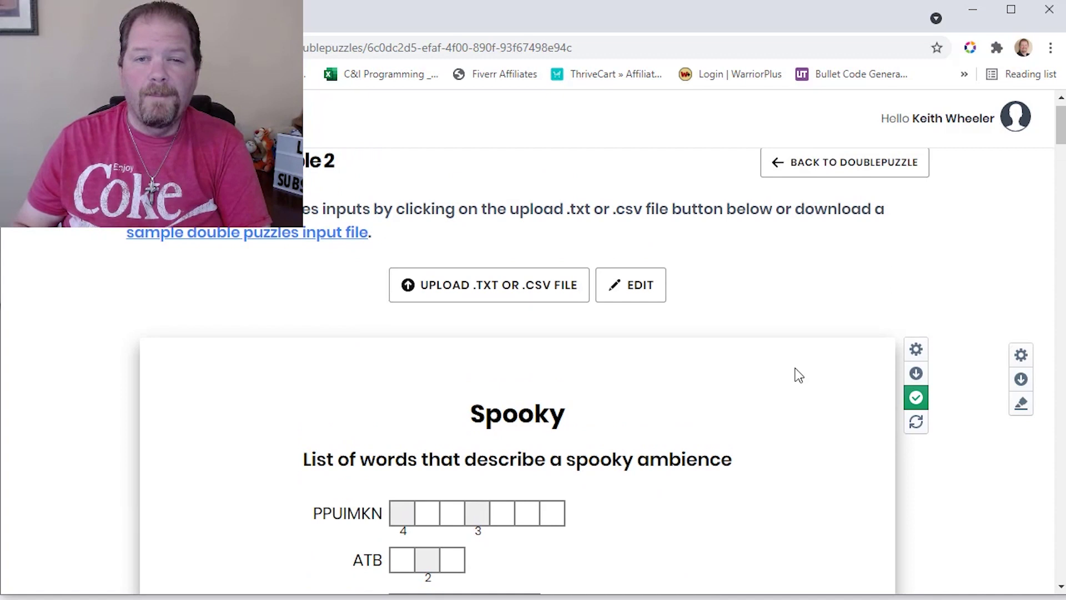
left_click(616, 332)
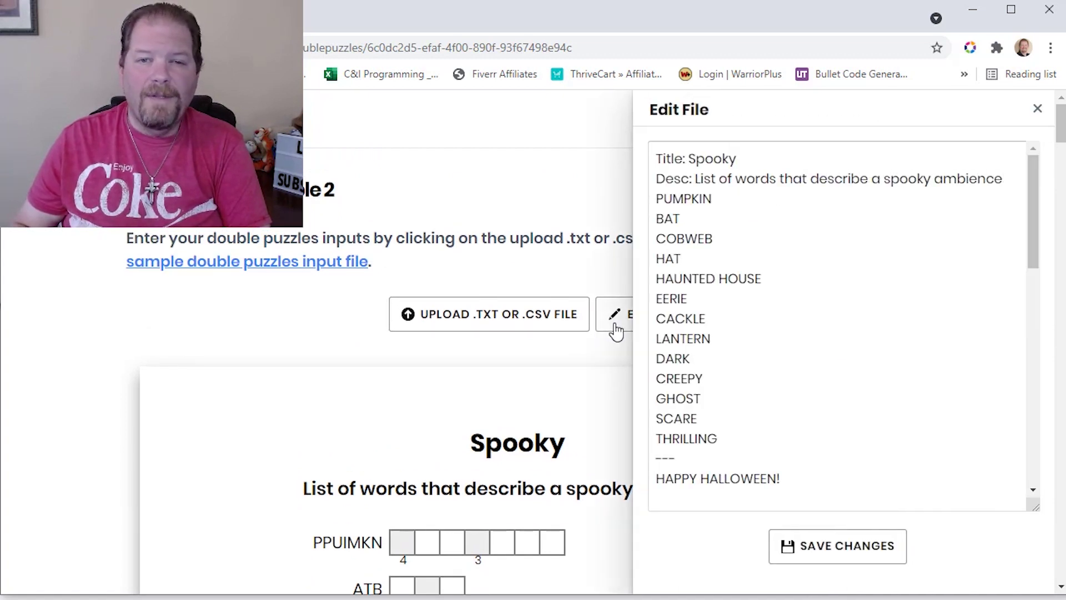
left_click(312, 326)
left_click(1021, 360)
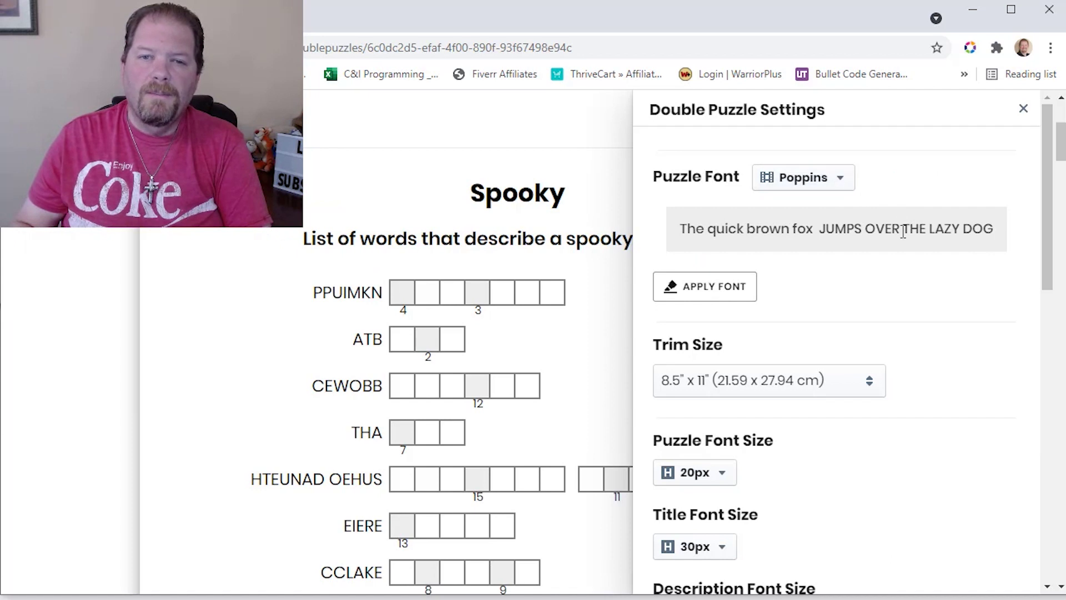
scroll(946, 262, "down", 5)
scroll(945, 262, "down", 7)
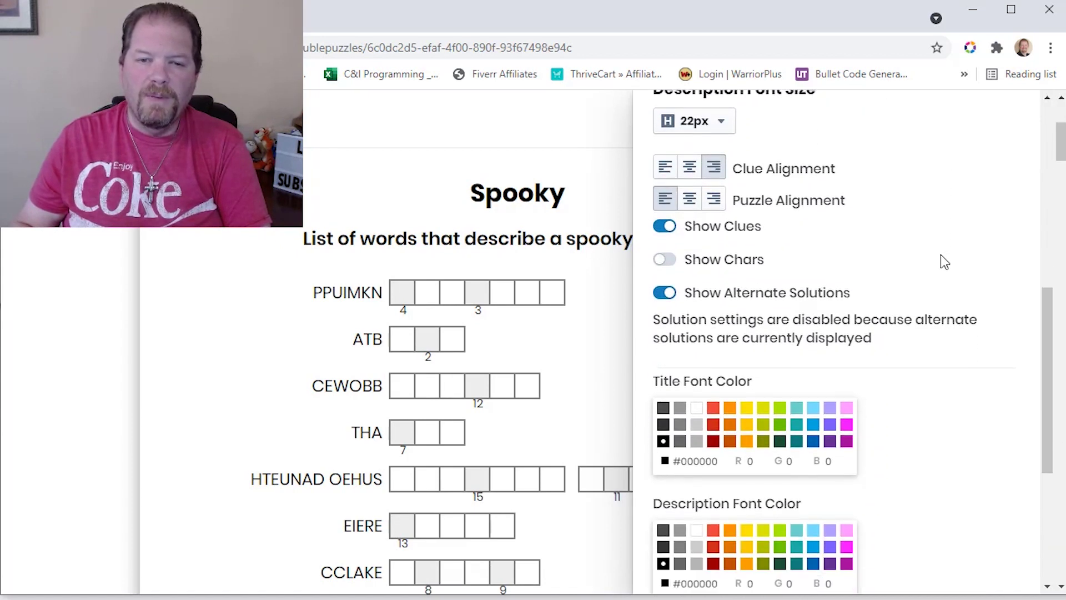
scroll(941, 255, "up", 1)
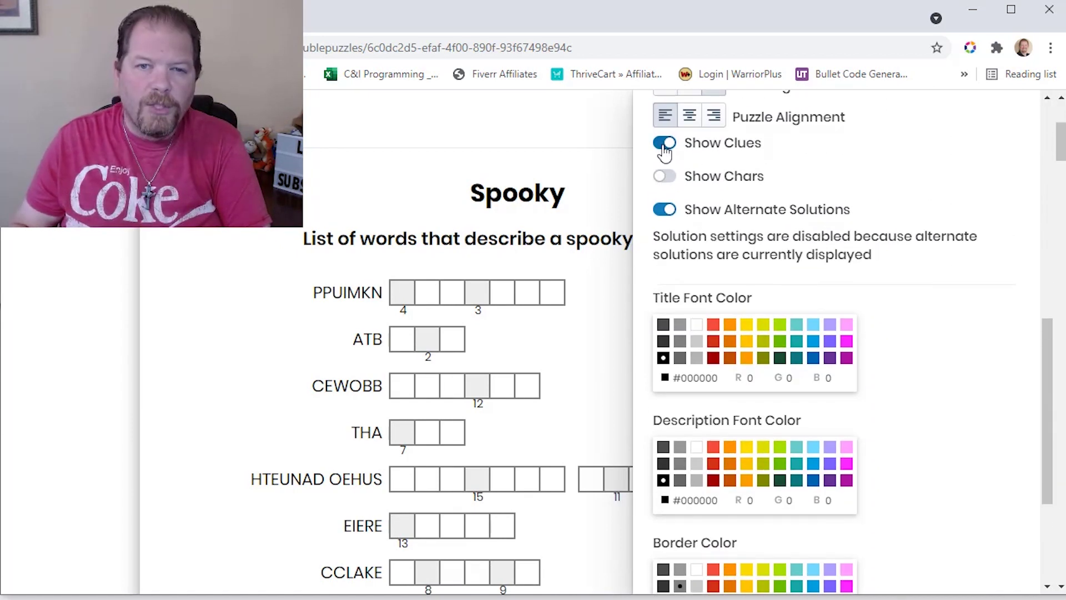
left_click(672, 177)
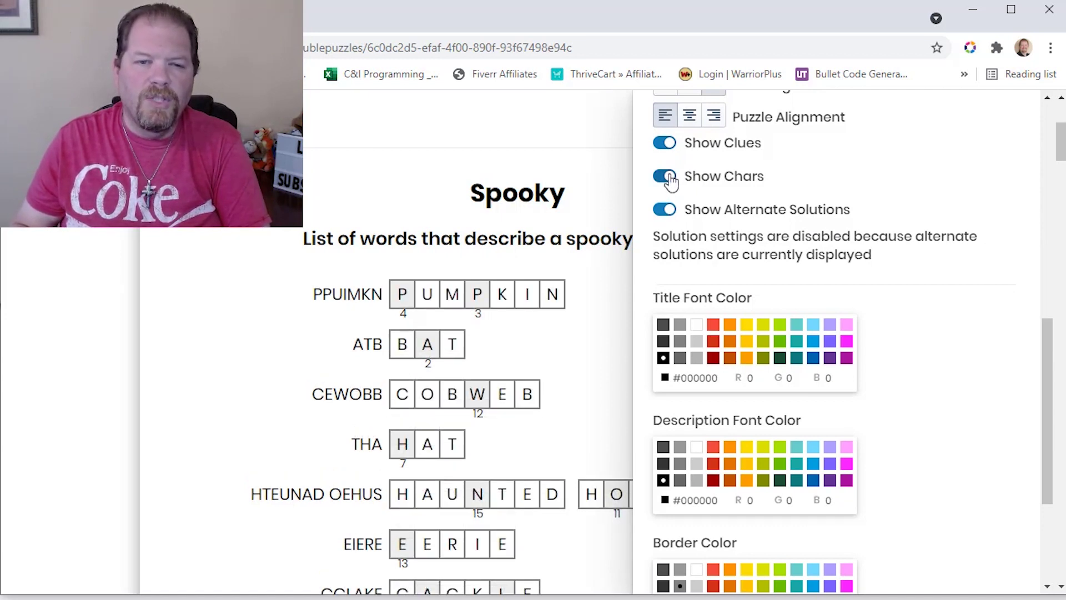
left_click(671, 177)
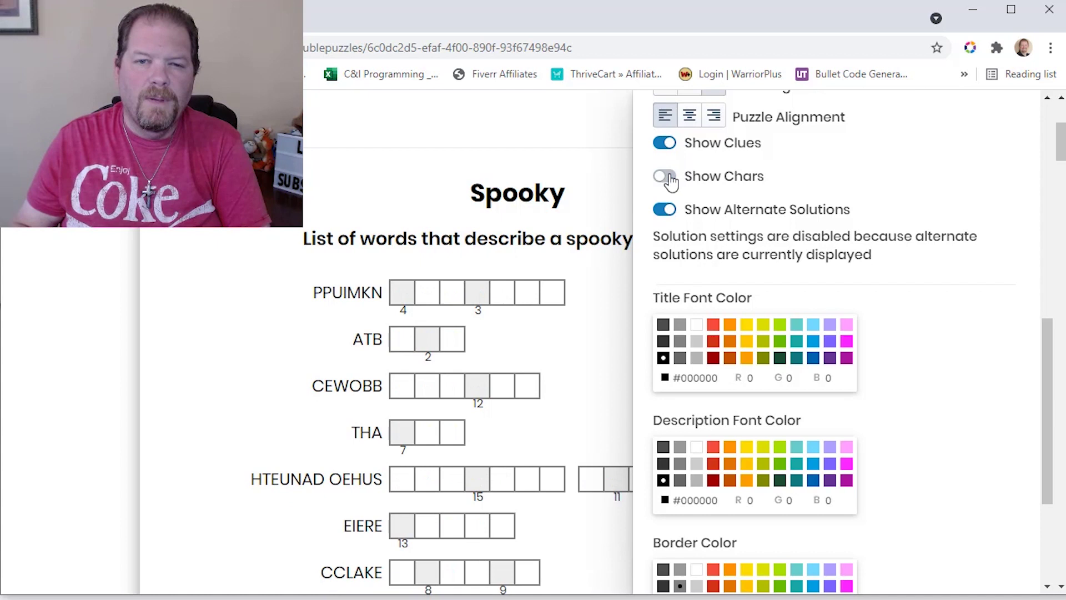
scroll(825, 195, "up", 3)
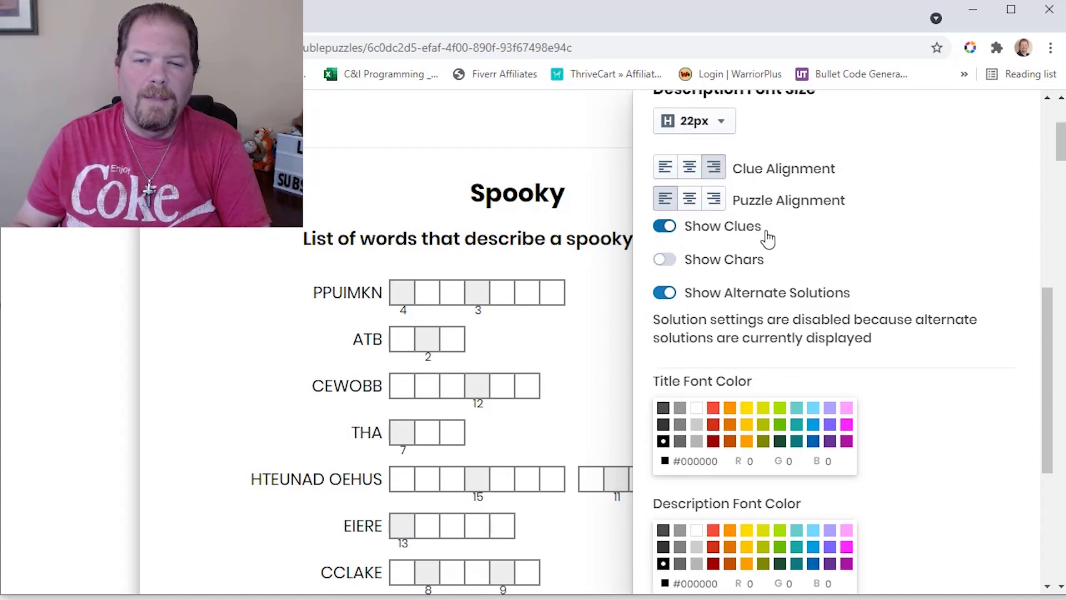
scroll(755, 225, "up", 1)
scroll(811, 278, "down", 7)
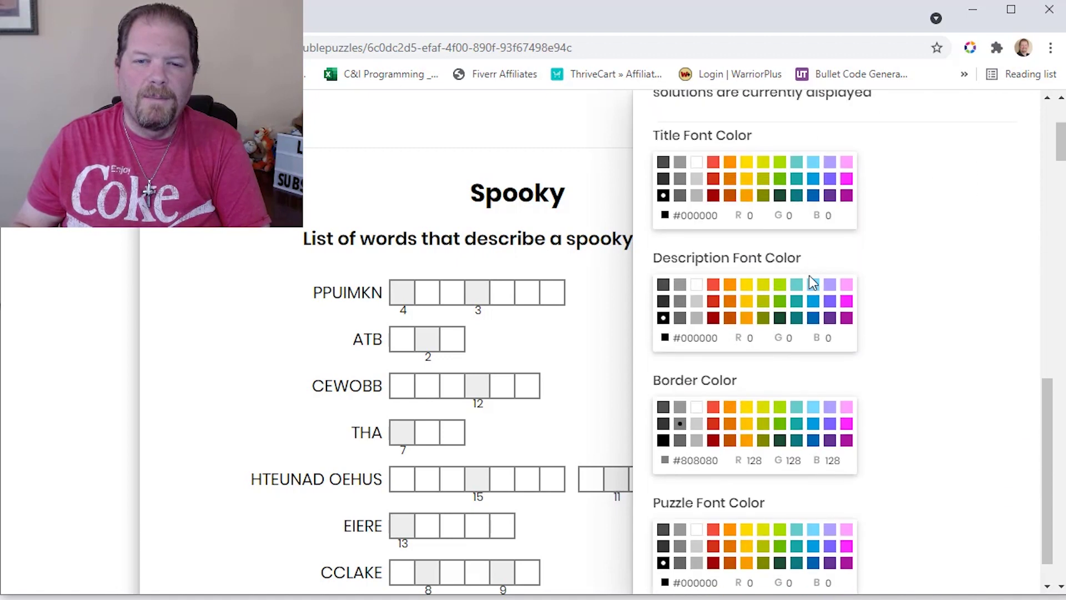
scroll(811, 283, "up", 5)
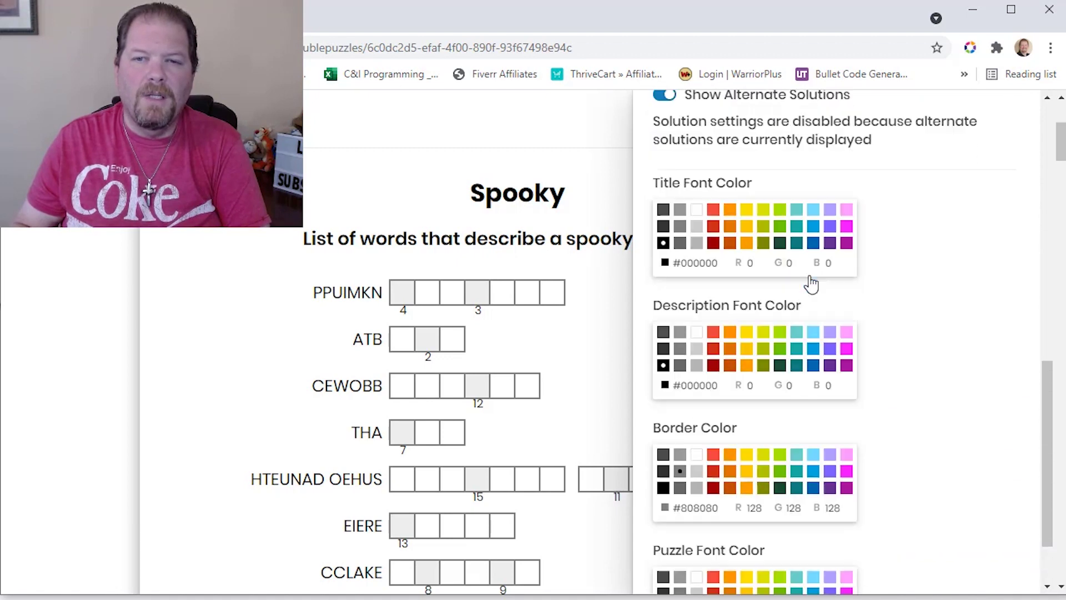
left_click(475, 140)
scroll(952, 334, "up", 5)
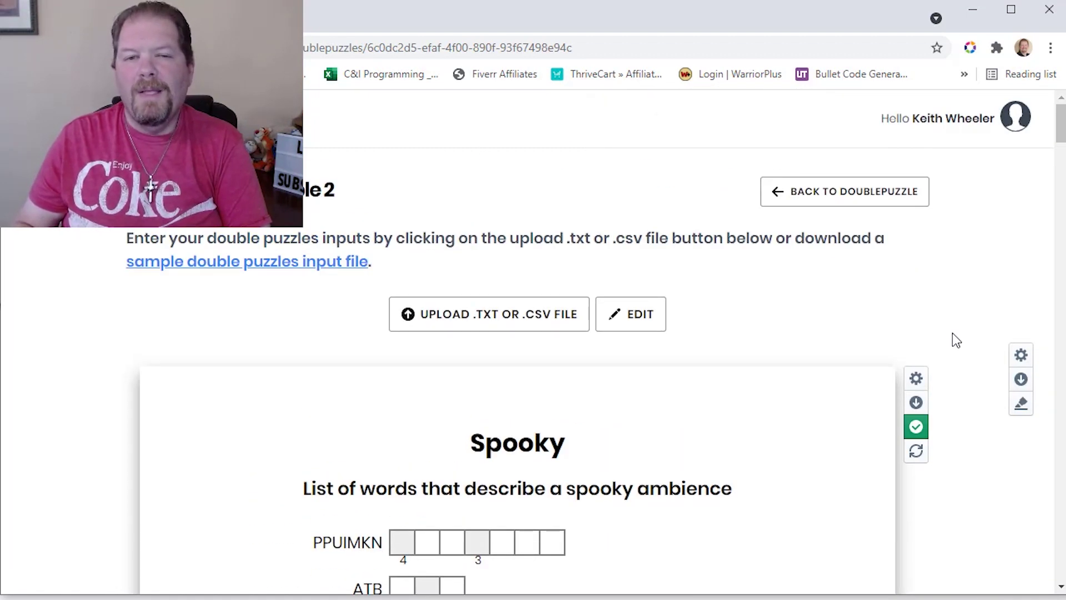
left_click(1021, 379)
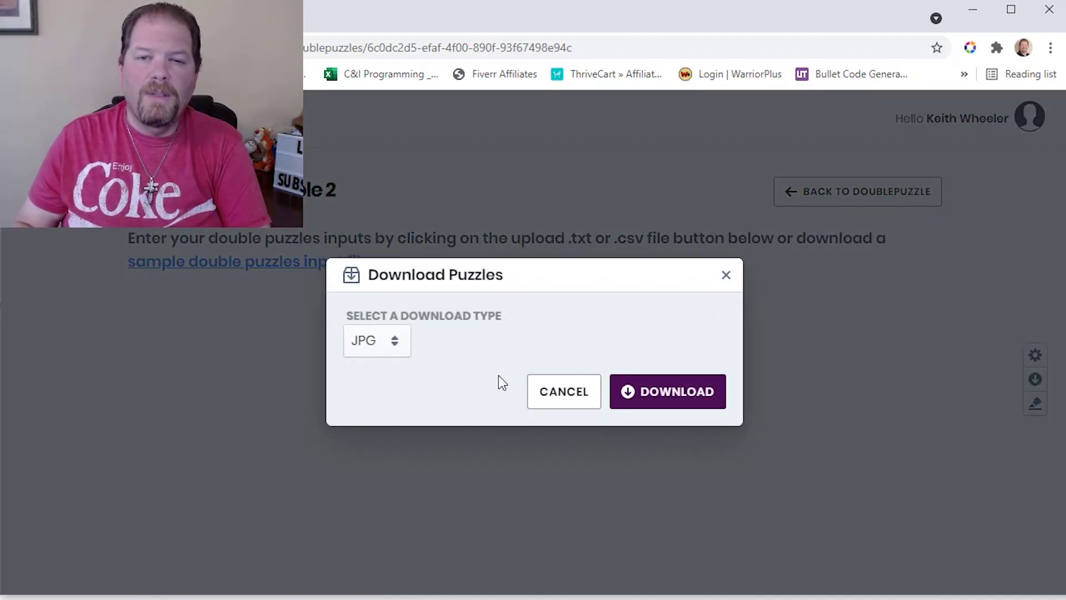
left_click(394, 344)
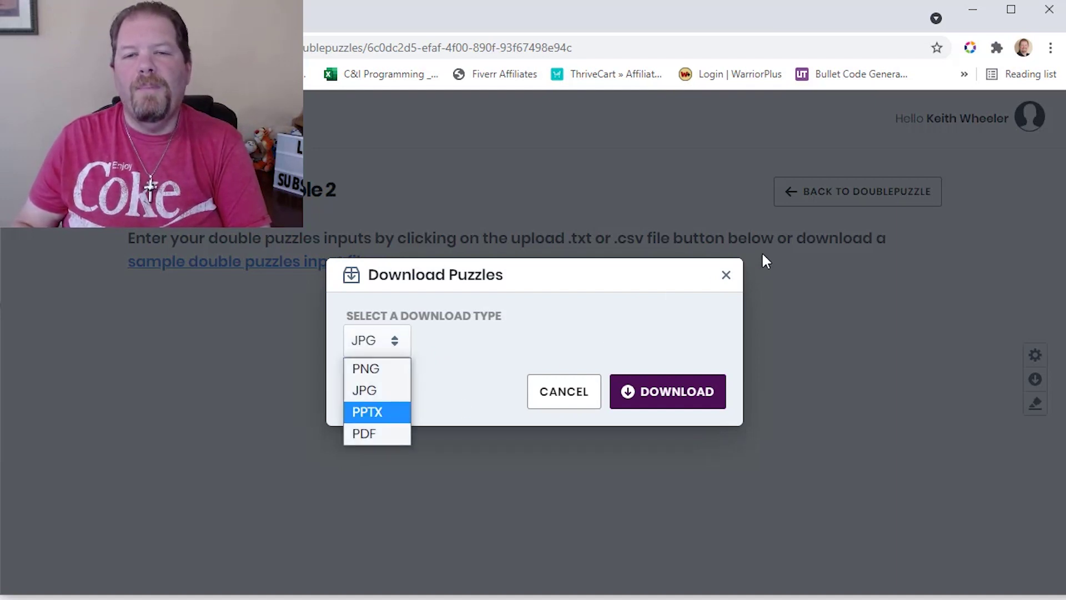
left_click(731, 270)
left_click(725, 275)
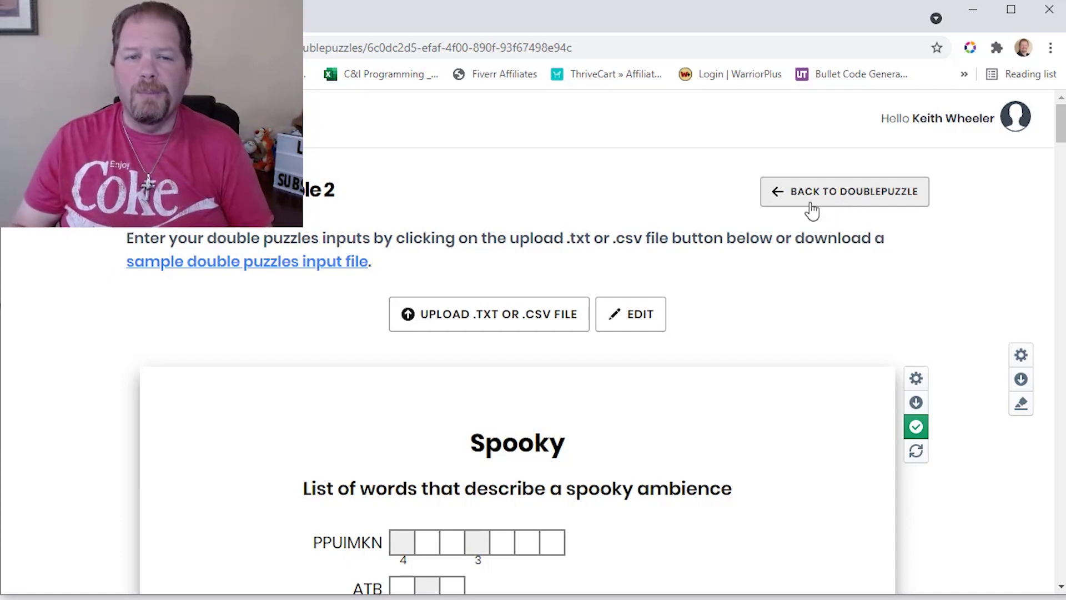
- Navigate from Double 2 through Puzzle Home back to My Console's app list
left_click(911, 194)
left_click(907, 195)
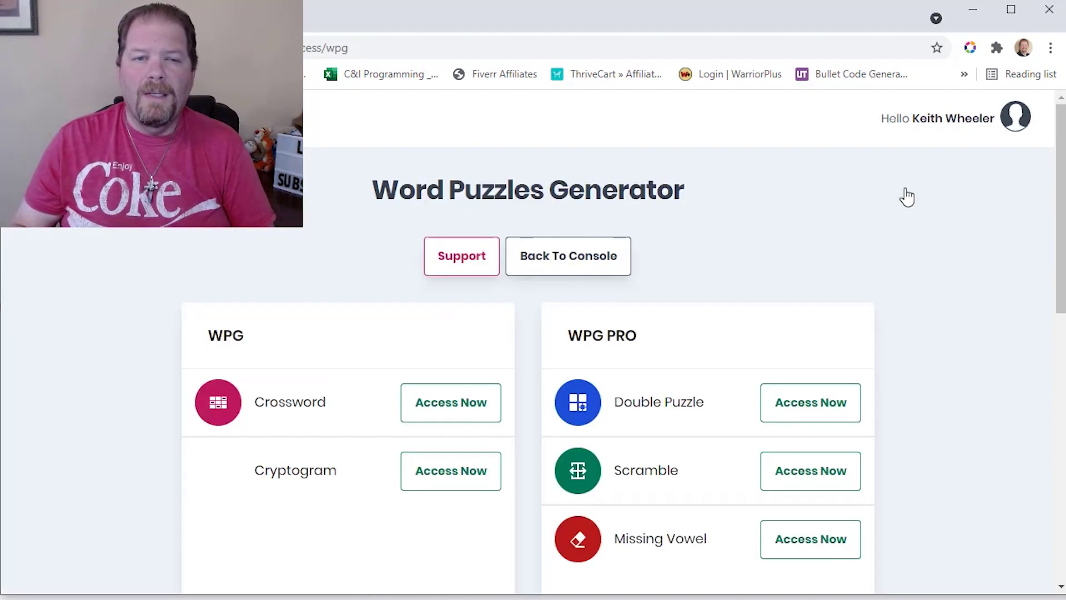
scroll(861, 239, "down", 5)
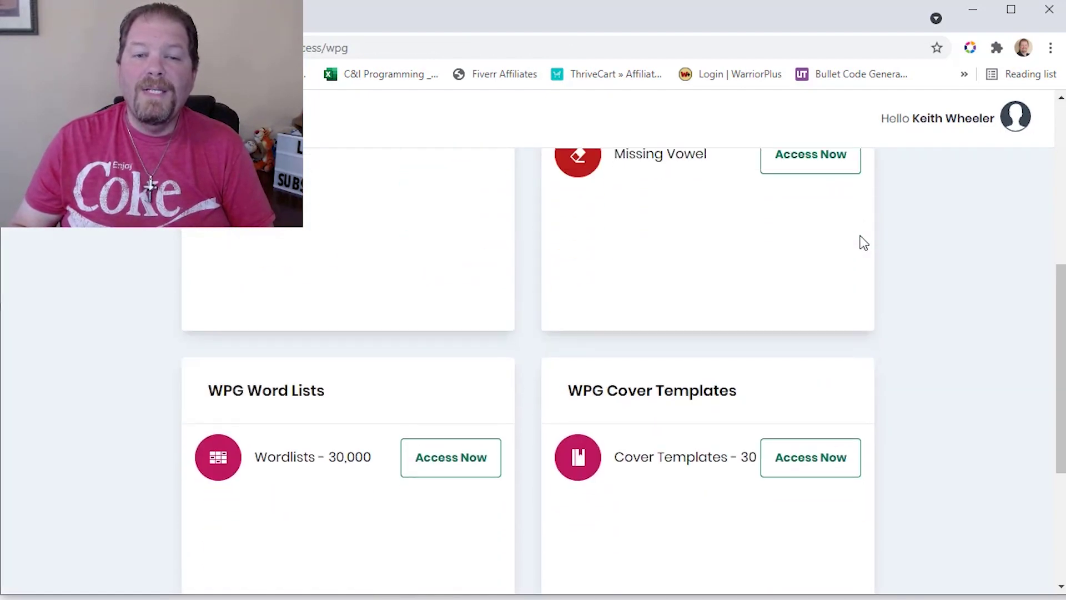
scroll(861, 241, "up", 7)
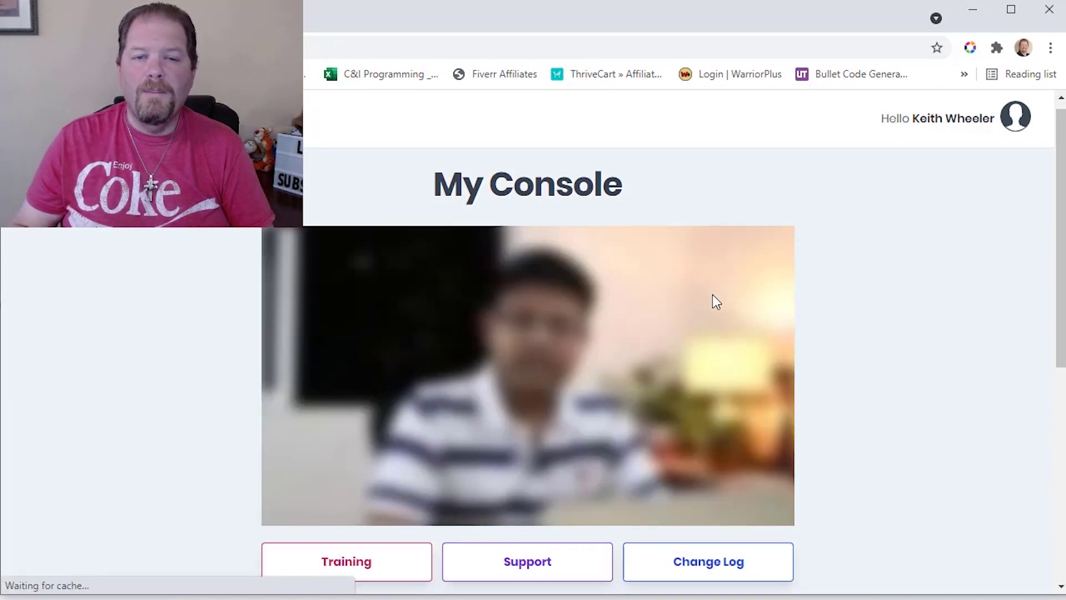
scroll(712, 294, "down", 8)
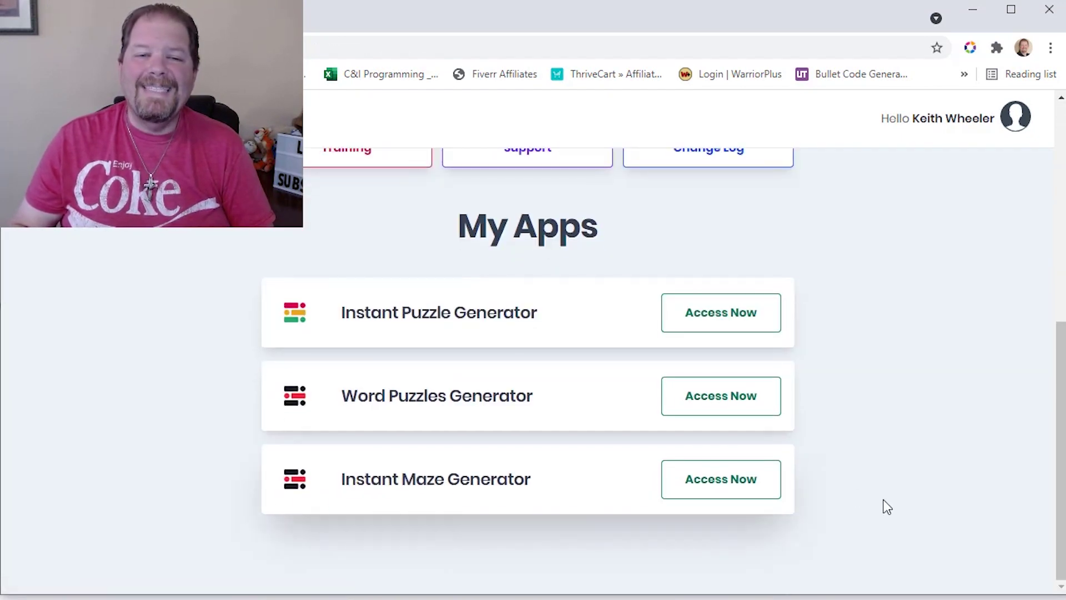